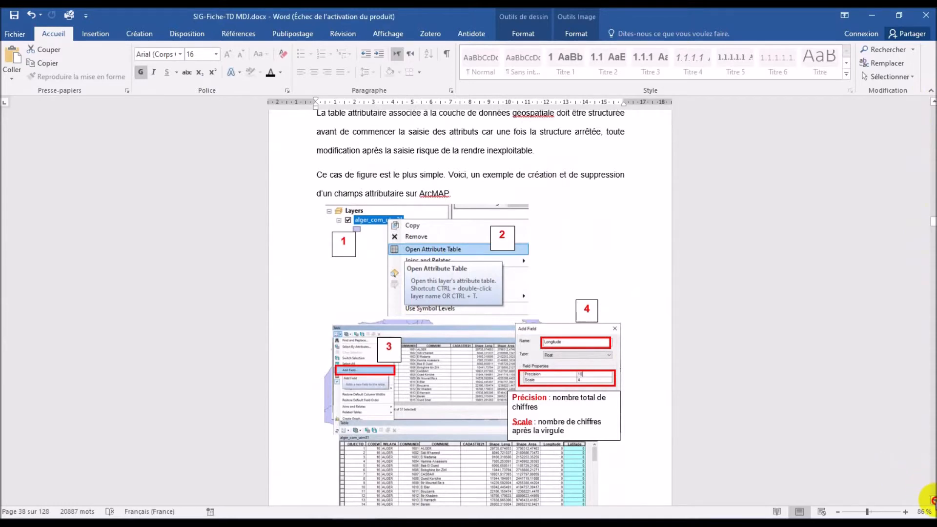
Step: Review the guide's numbered instructions for adding attribute fields, calculating geometry and saving edits
scroll(932, 500, "down", 5)
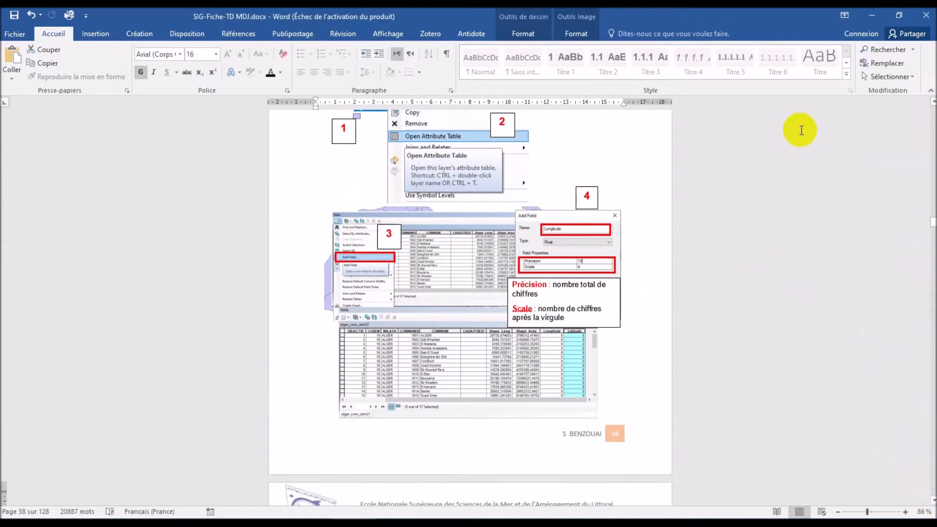
left_click(933, 102)
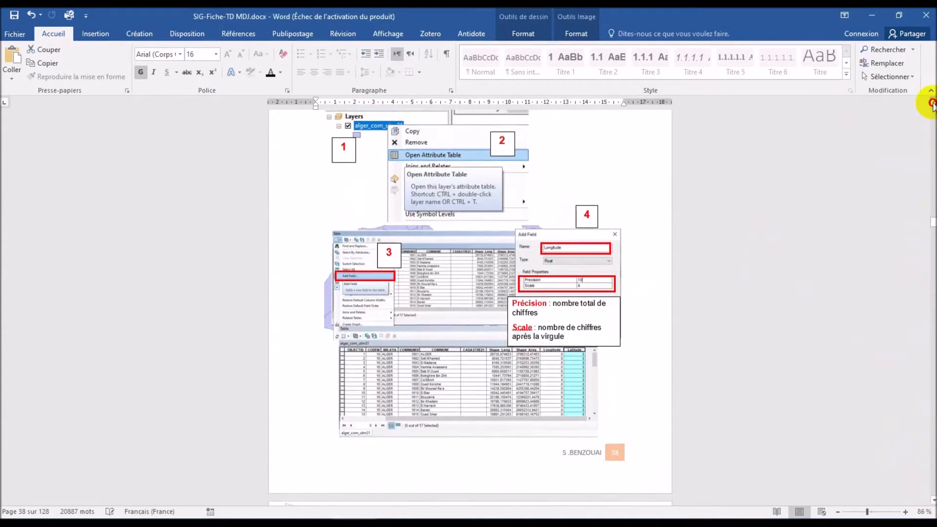
left_click(932, 103)
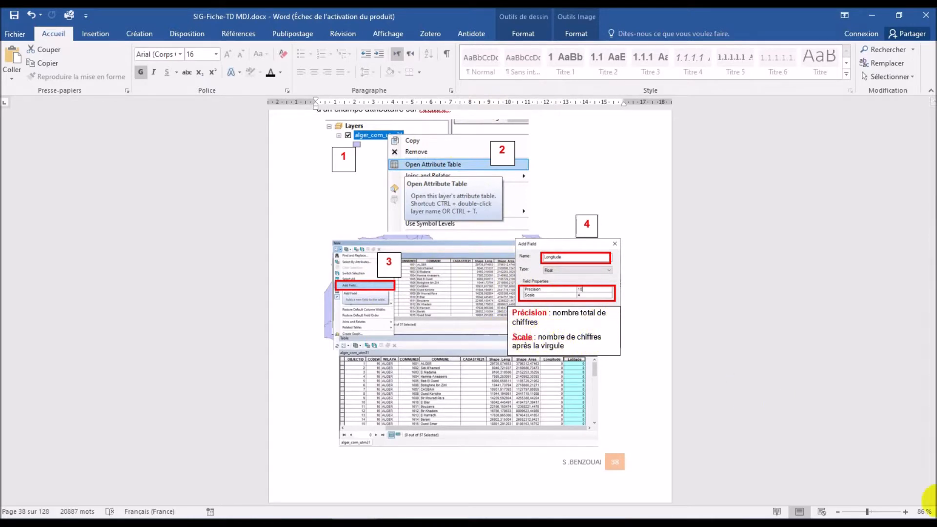
left_click(933, 501)
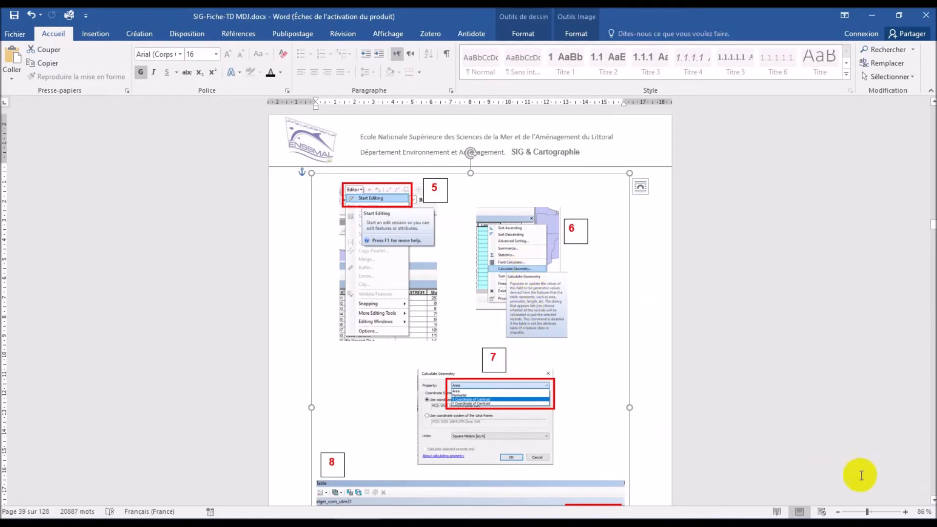
left_click(933, 503)
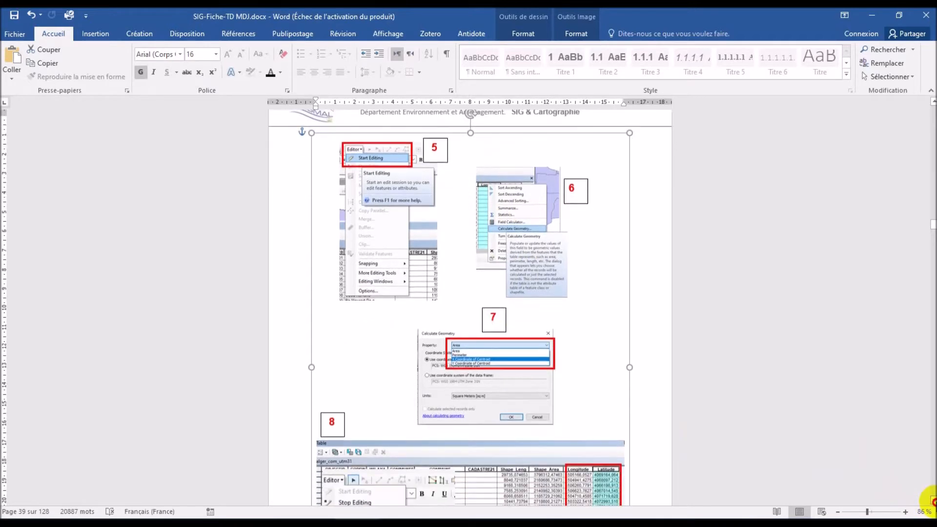
left_click(932, 500)
left_click(932, 500)
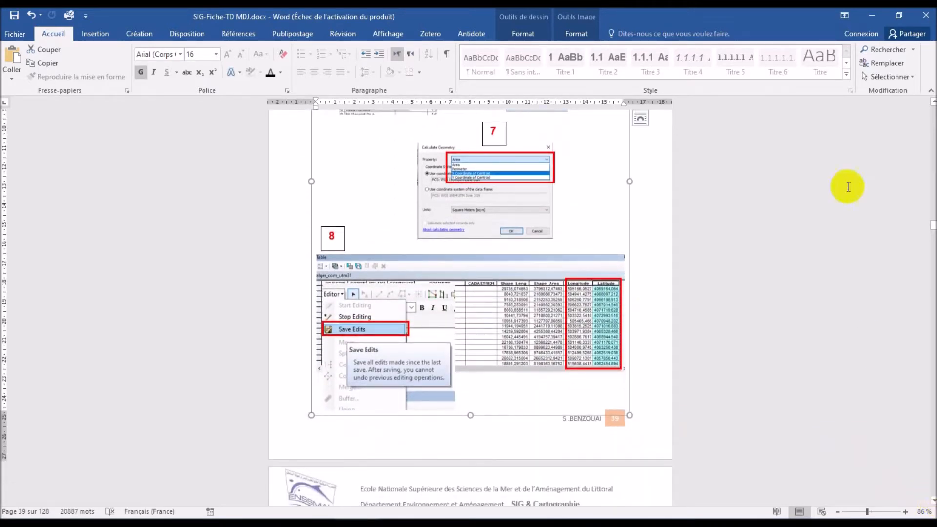
Step: Switch to ArcMap, close the Search window, and open the commune_alger_utm31 attribute table, moving it clear of the layer list
left_click(868, 17)
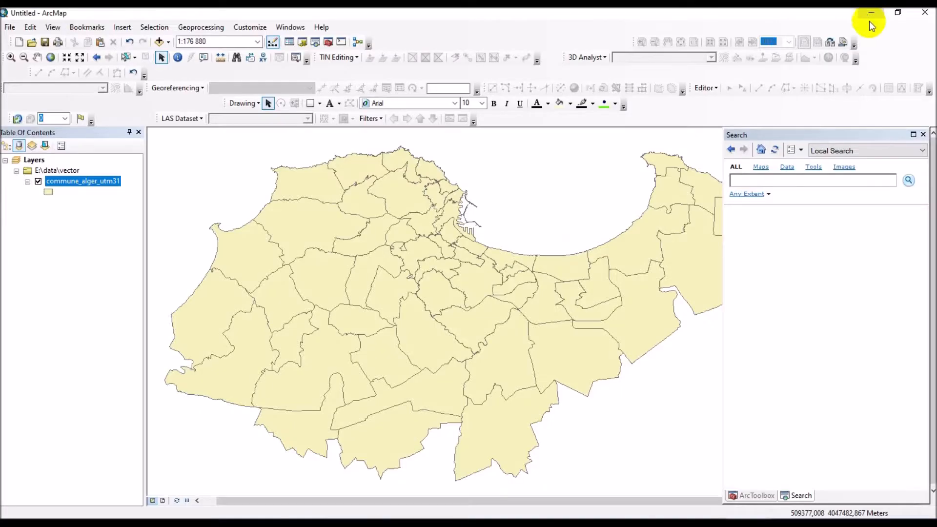
left_click(922, 135)
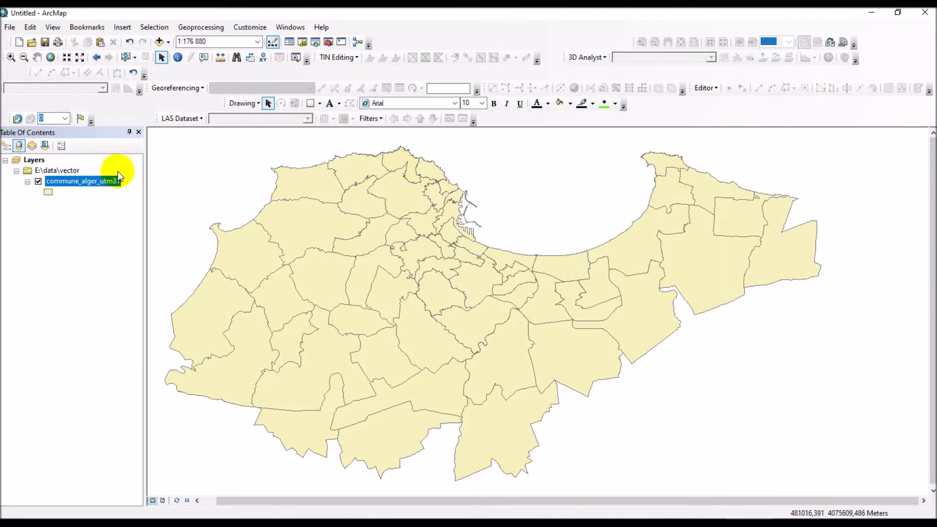
right_click(106, 188)
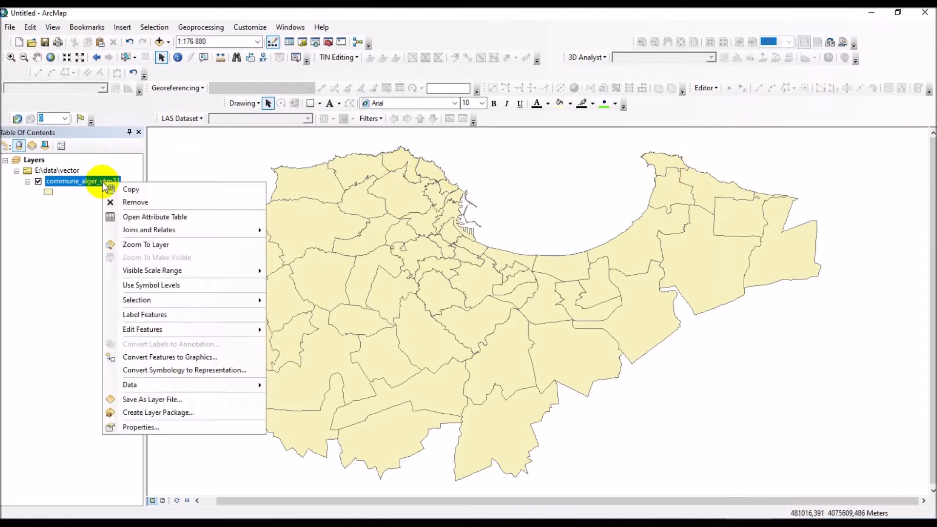
left_click(137, 215)
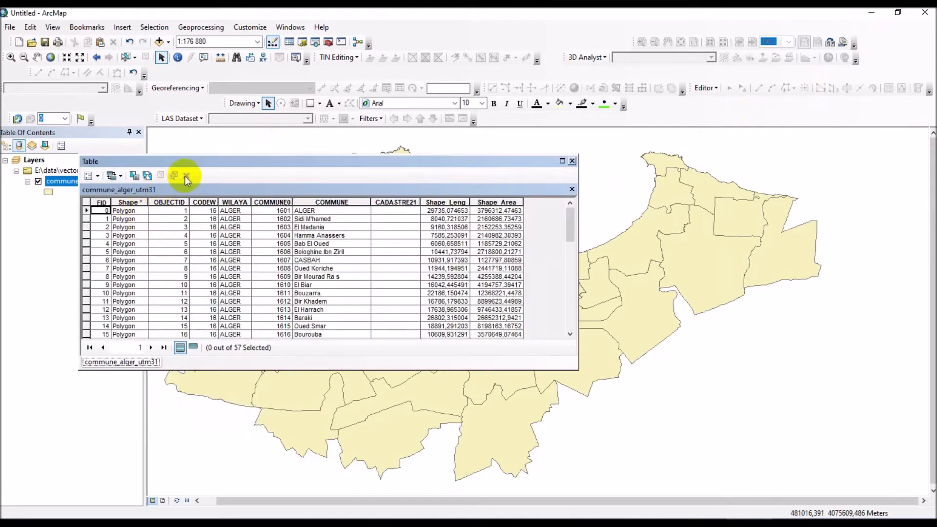
left_click_drag(198, 165, 318, 160)
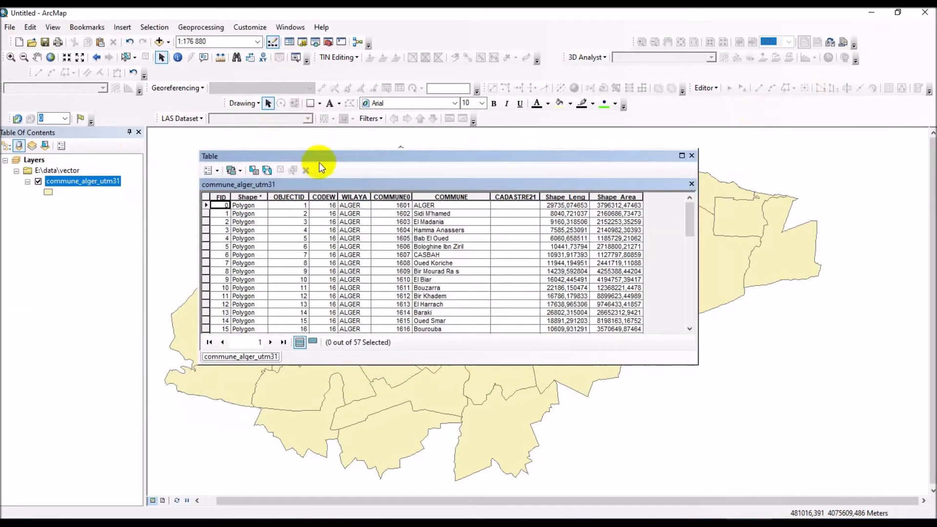
Step: Start a new field in the attribute table, named surface, with the Float type
left_click(208, 171)
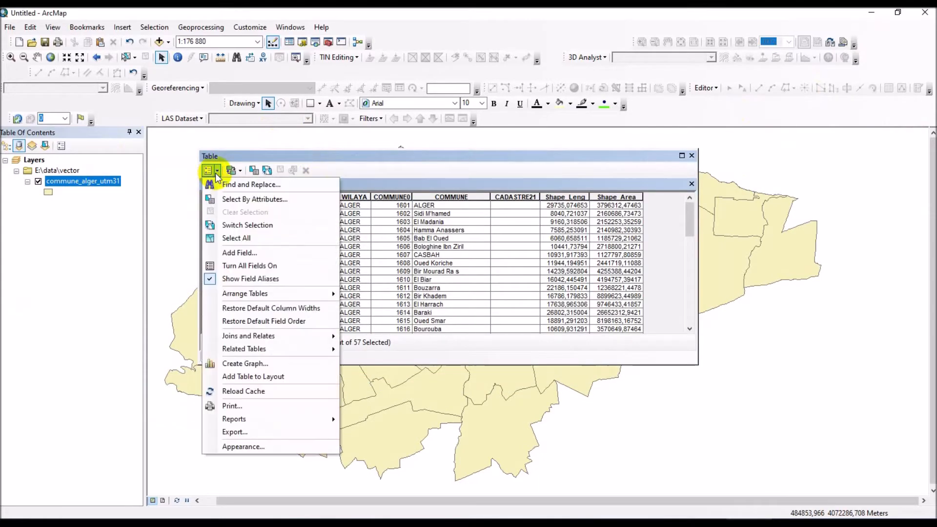
left_click(236, 252)
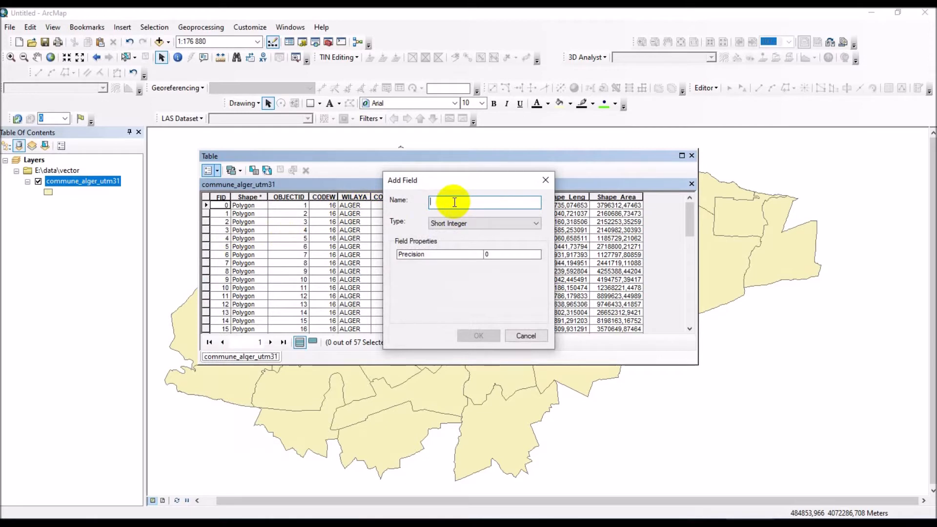
type("surface")
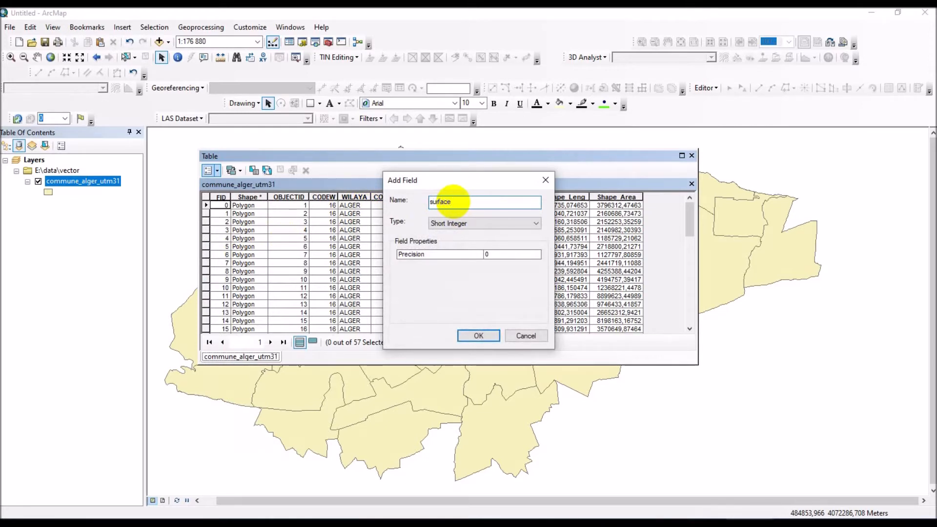
left_click(470, 224)
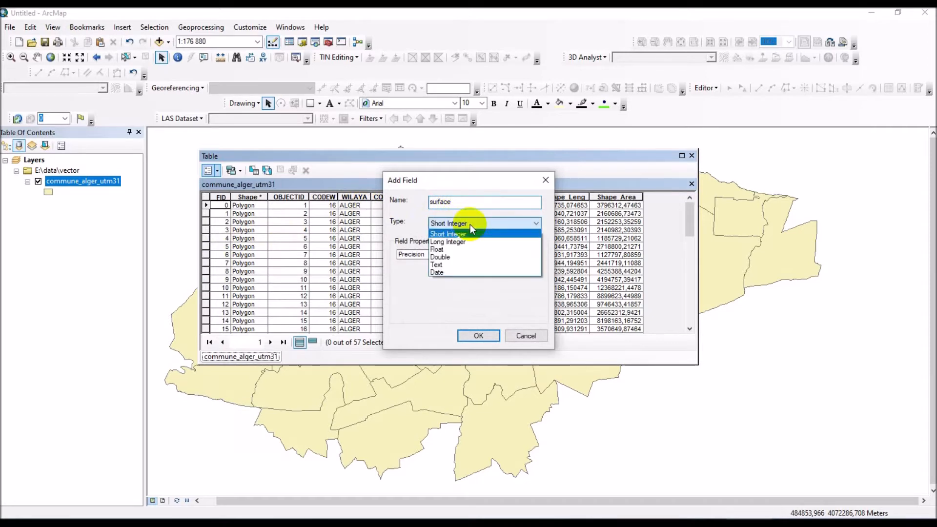
left_click(473, 250)
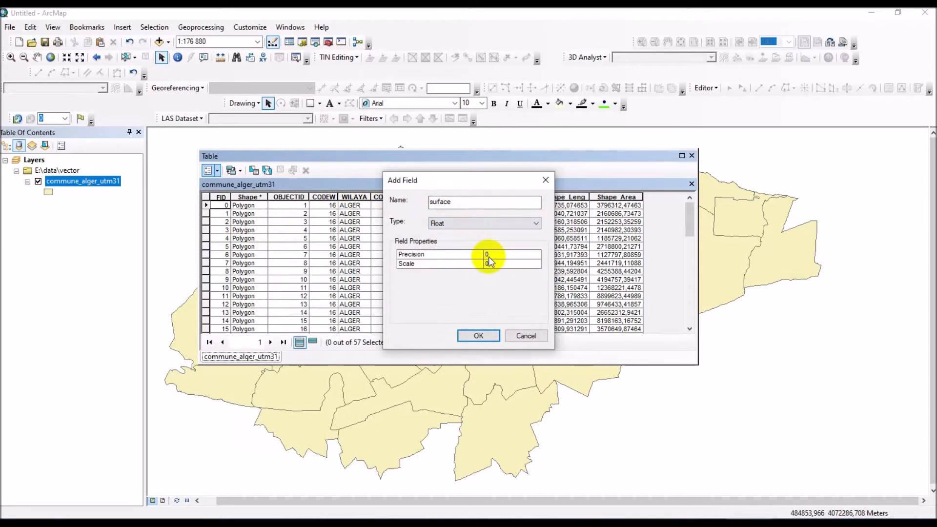
Step: Create the surface field with precision 12 and scale 5, and widen the table window to show the whole column
left_click(490, 254)
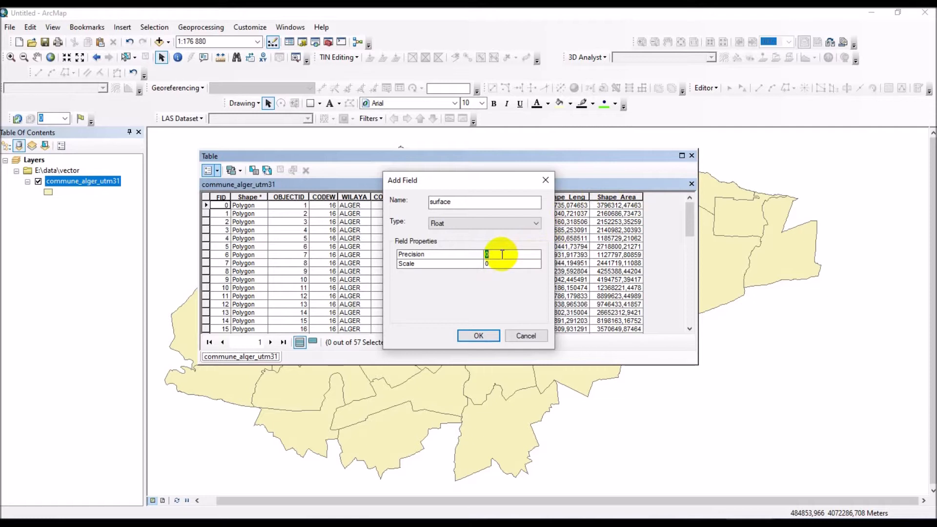
type("12")
left_click(492, 264)
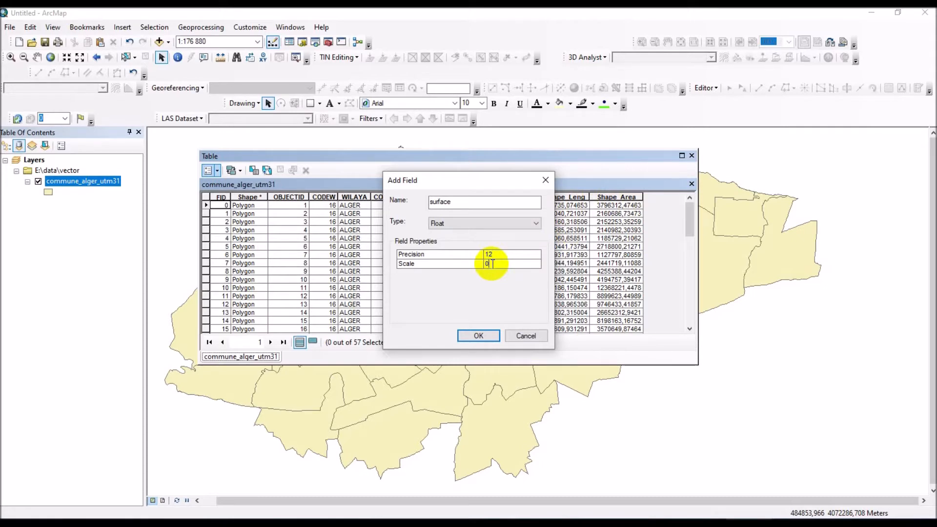
double_click(492, 264)
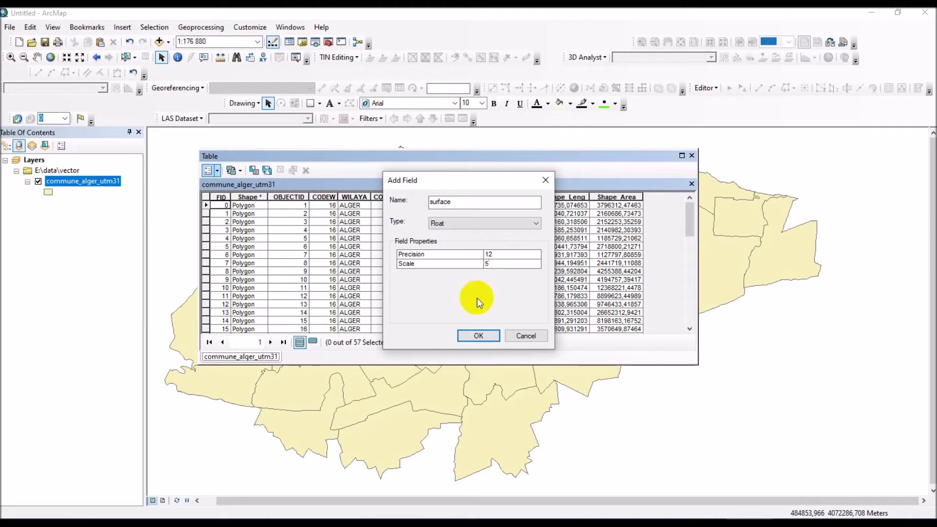
left_click(480, 336)
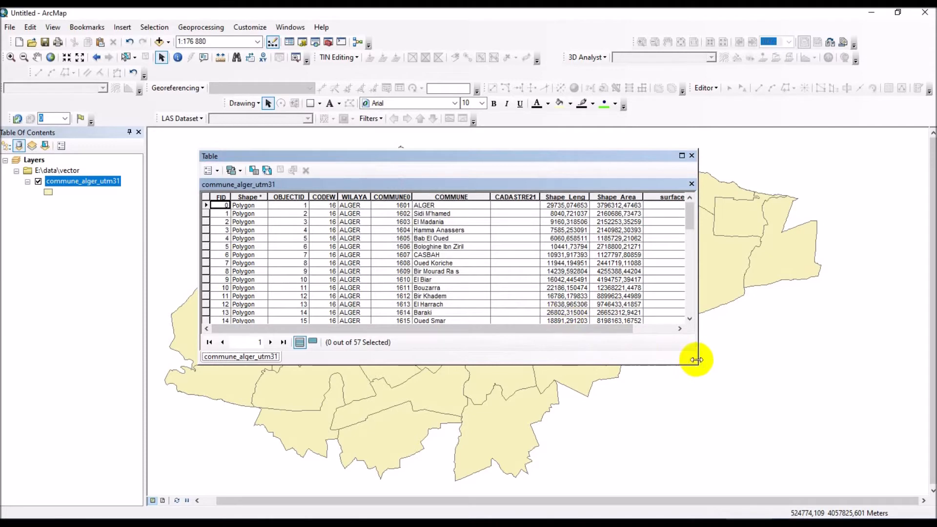
left_click_drag(698, 363, 909, 388)
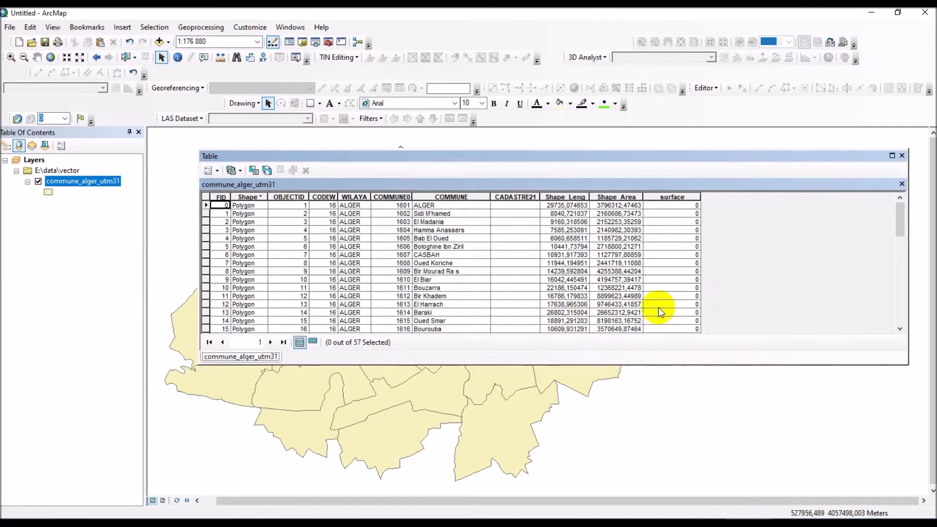
Step: Start another new field in the attribute table, named perimetre without accents, with the Float type
left_click(215, 171)
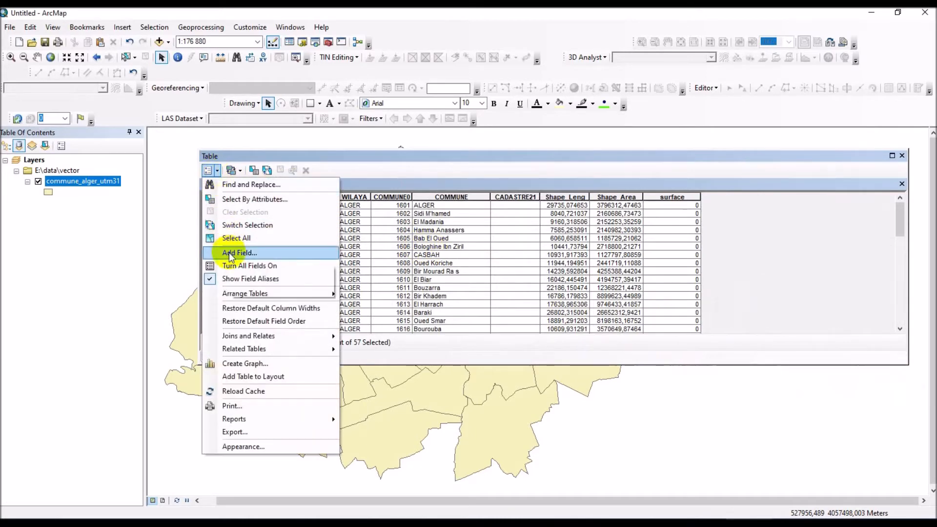
left_click(229, 255)
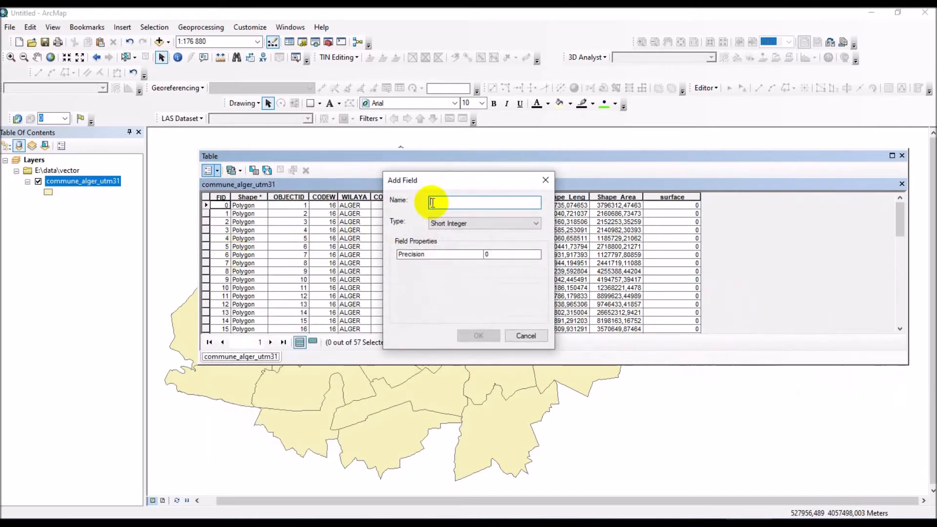
type("p")
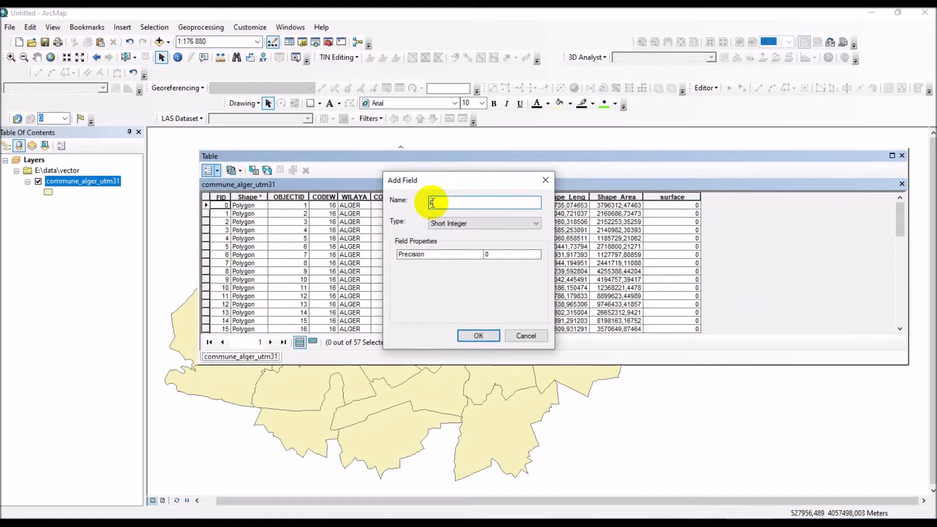
type("érimètre")
double_click(433, 204)
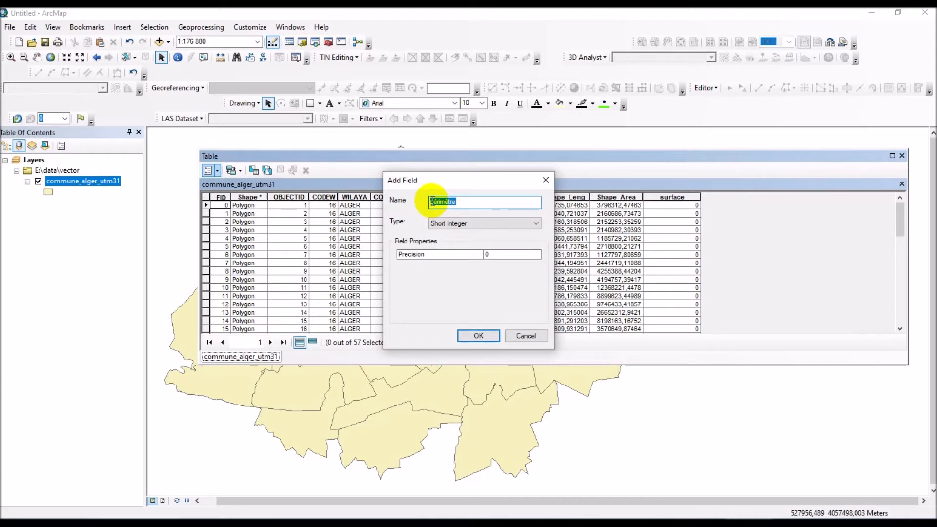
type("peri")
left_click(452, 223)
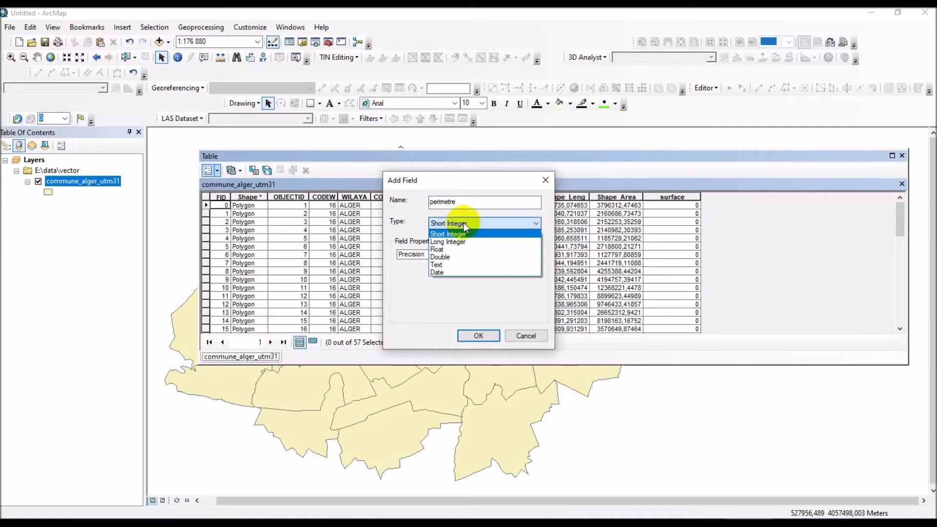
left_click(460, 182)
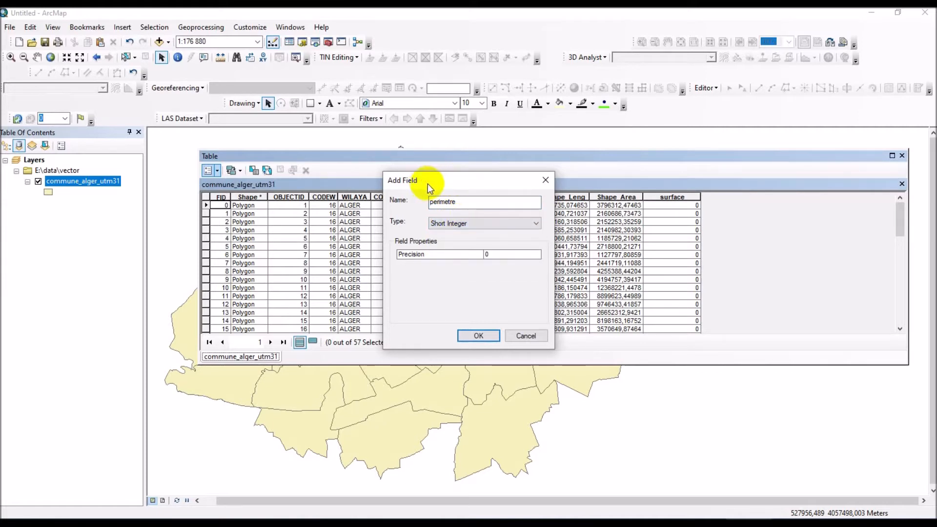
left_click_drag(444, 184, 404, 188)
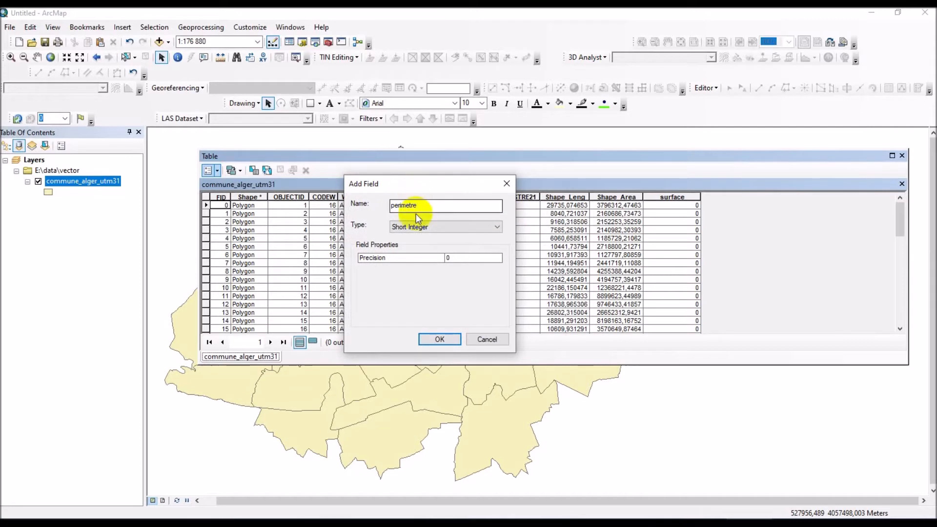
left_click(425, 227)
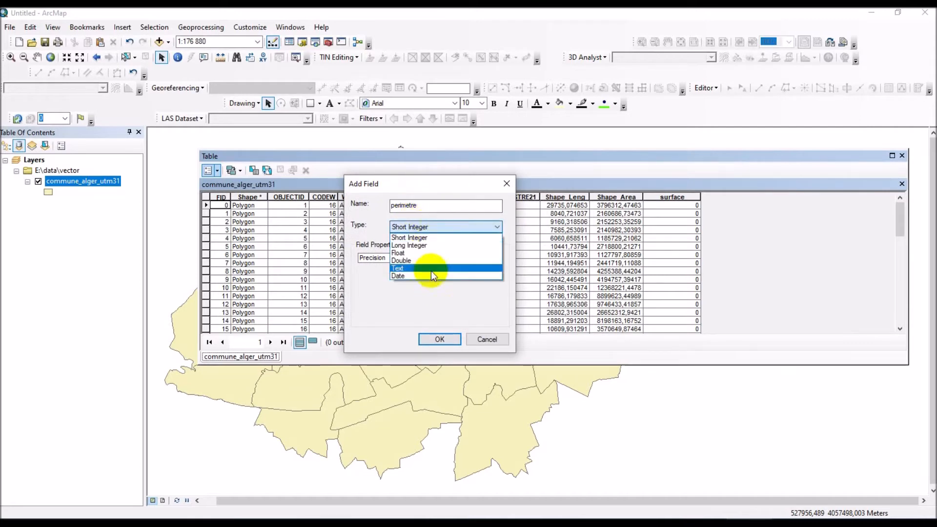
left_click(432, 253)
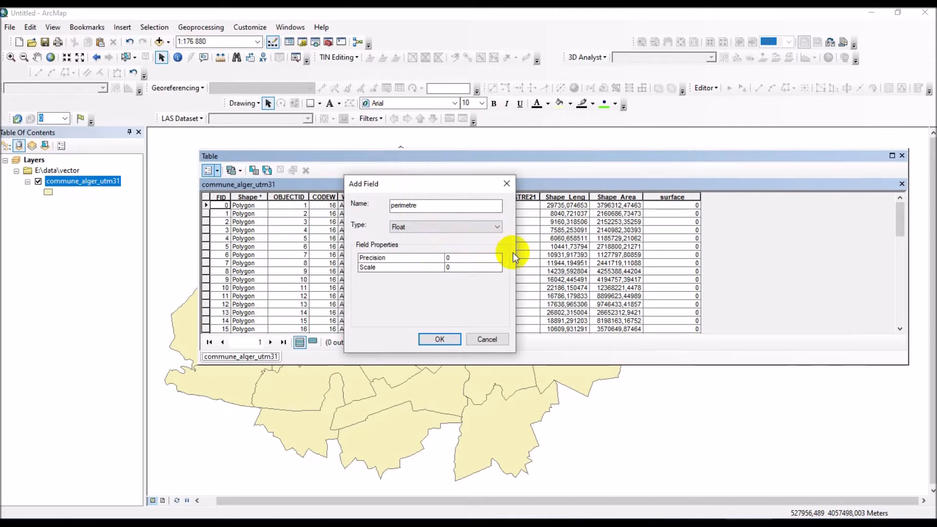
Step: Set the perimetre field's precision to 15 and scale to 6, and create the field
left_click(463, 257)
double_click(457, 258)
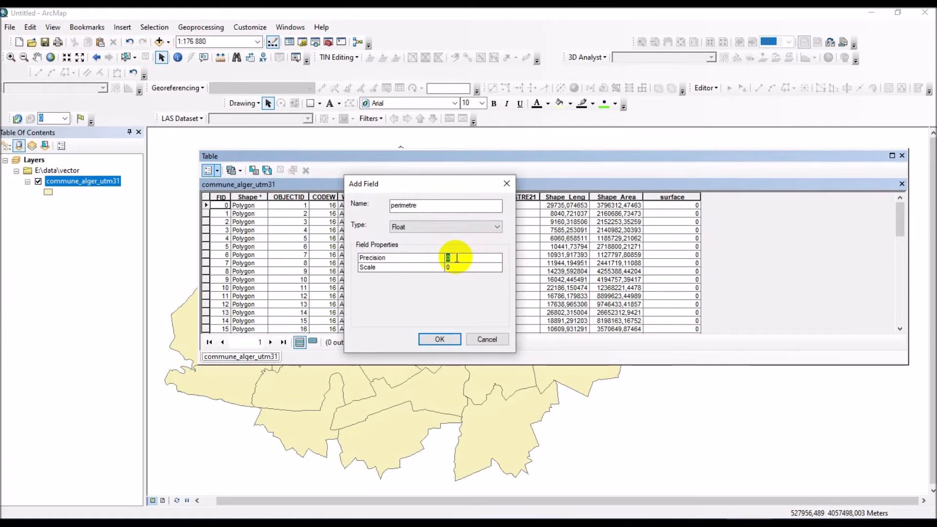
type("7")
key("BackSpace")
type("15")
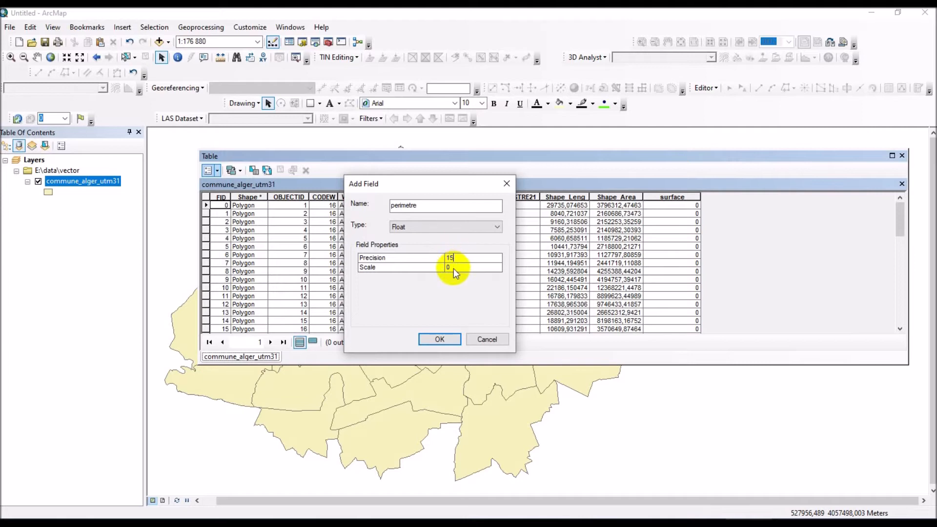
left_click(452, 266)
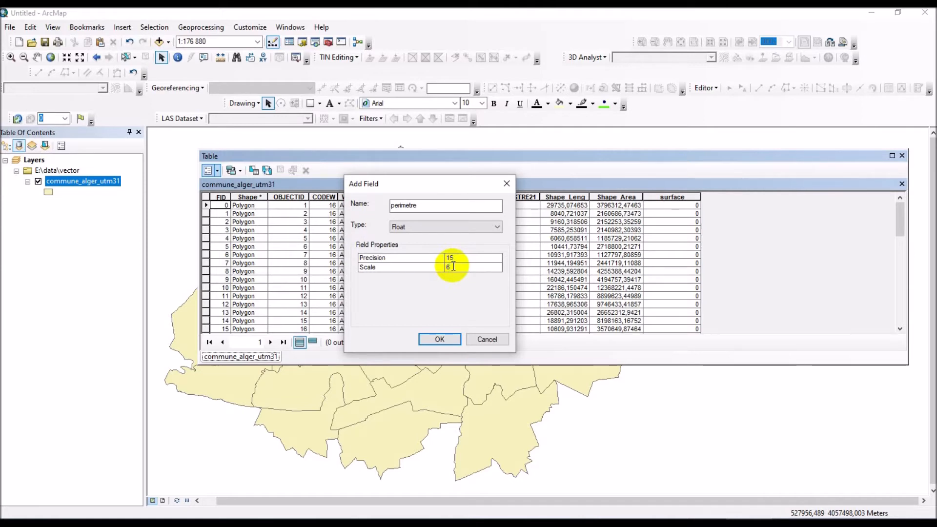
left_click(442, 338)
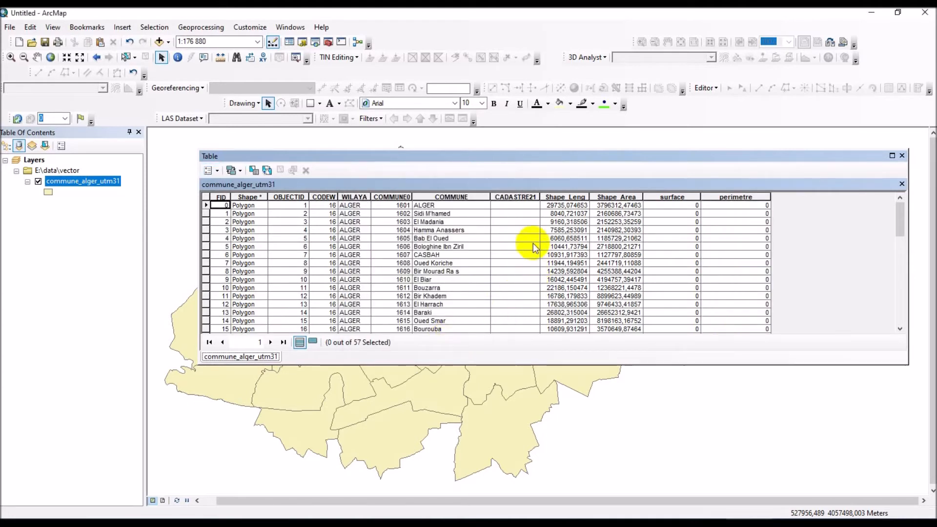
Step: Start a new field in the attribute table, named X_centre, with the Float type
left_click(215, 172)
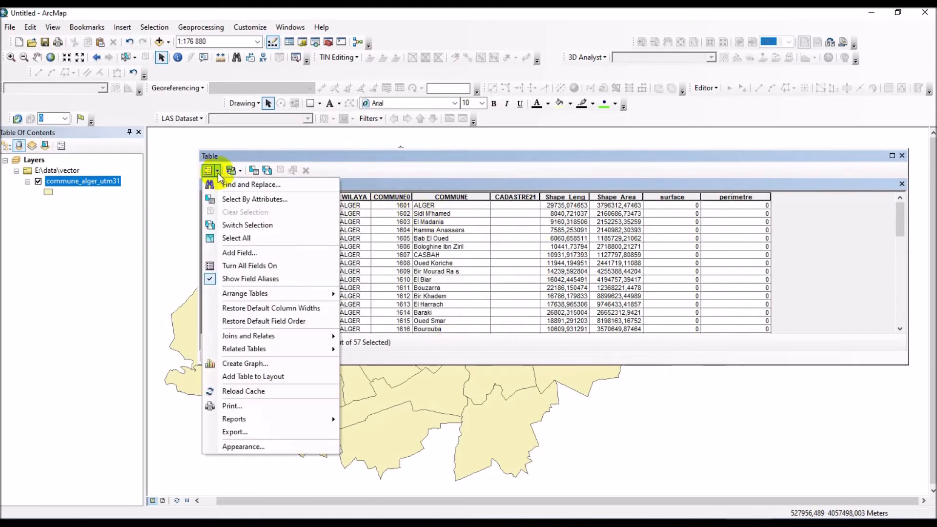
left_click(237, 254)
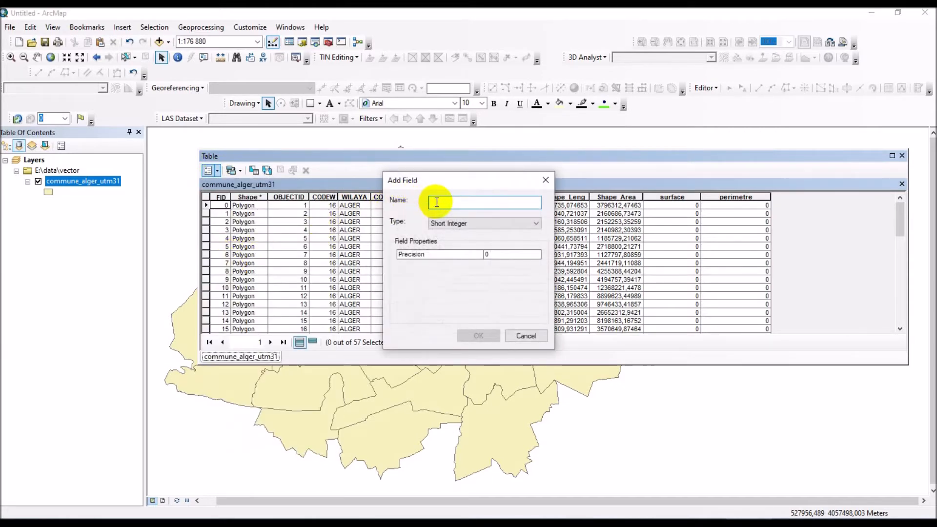
type("X")
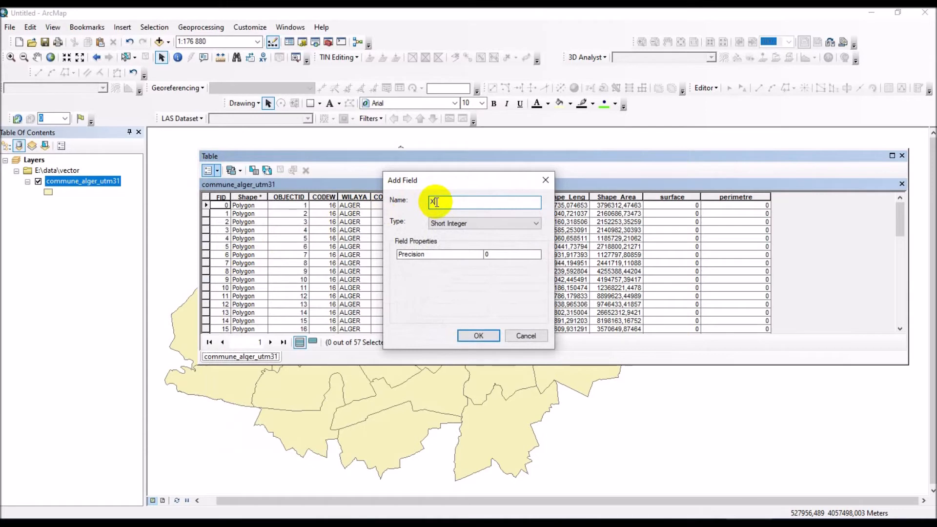
type("_centre")
left_click(457, 224)
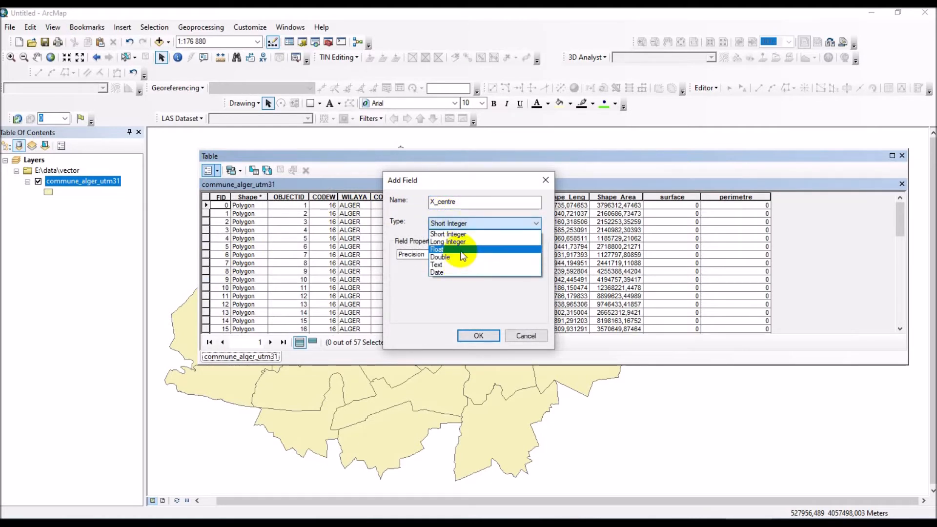
left_click(458, 249)
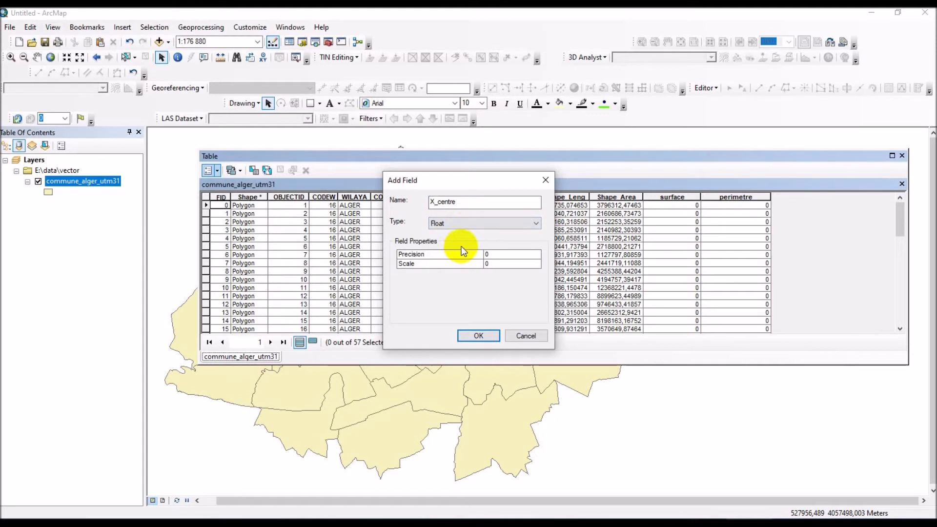
Step: Set the X_centre field's precision to 12, fill in its scale, and create the field
left_click(495, 254)
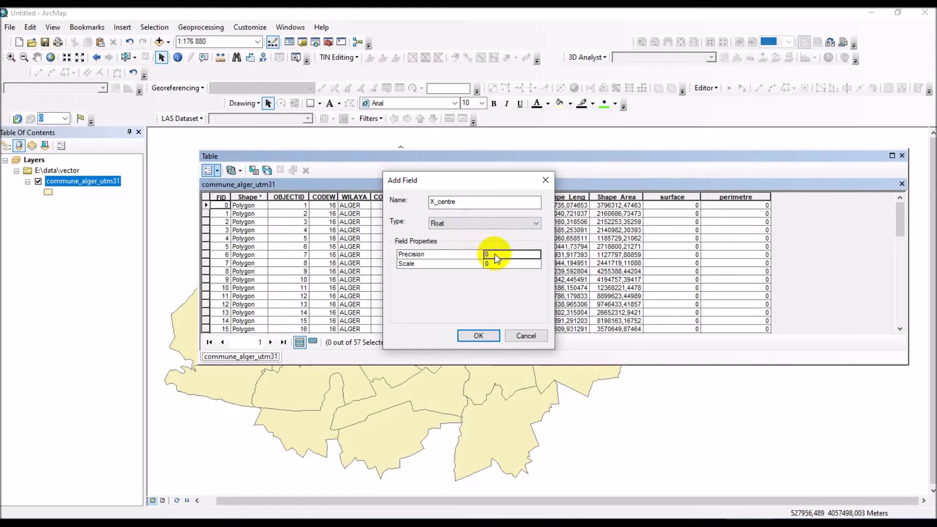
double_click(495, 254)
double_click(495, 254)
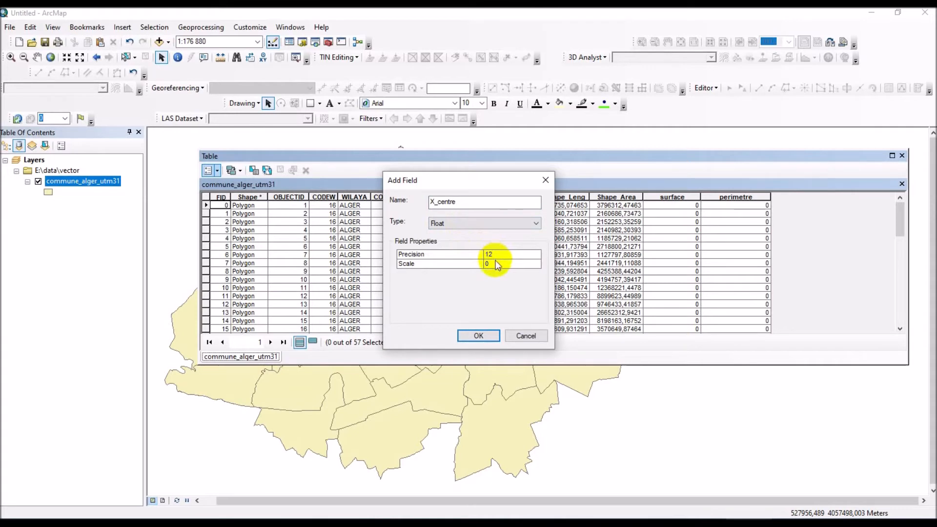
left_click(496, 264)
double_click(491, 264)
left_click(485, 336)
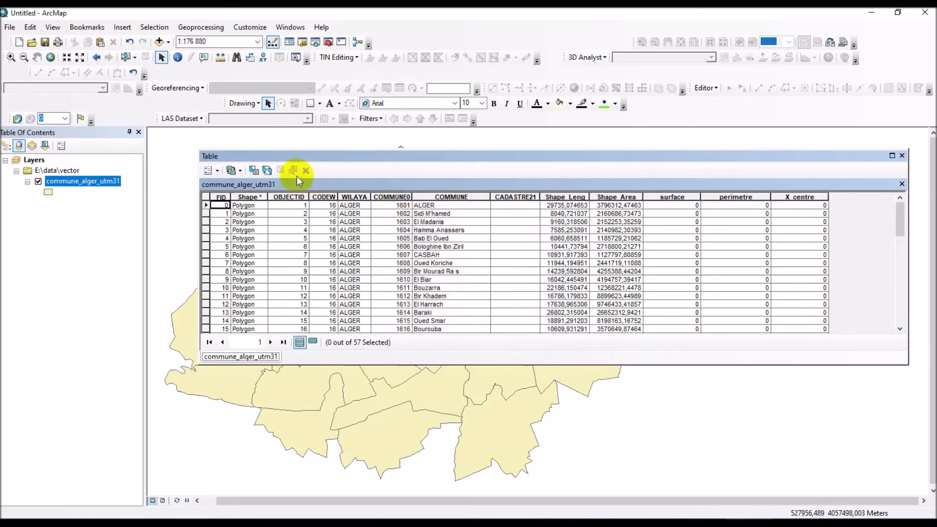
Step: Start another new field in the attribute table, named Y_centre, with the Float type
left_click(218, 172)
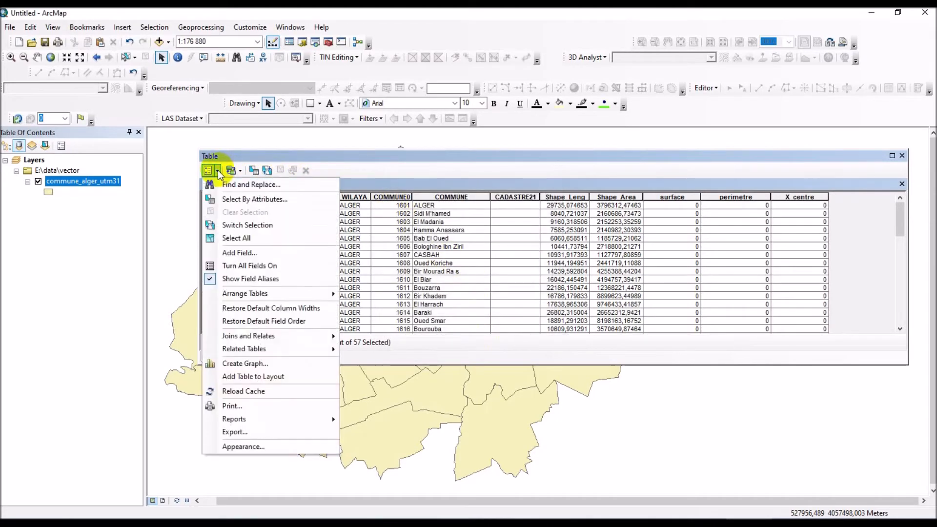
left_click(243, 255)
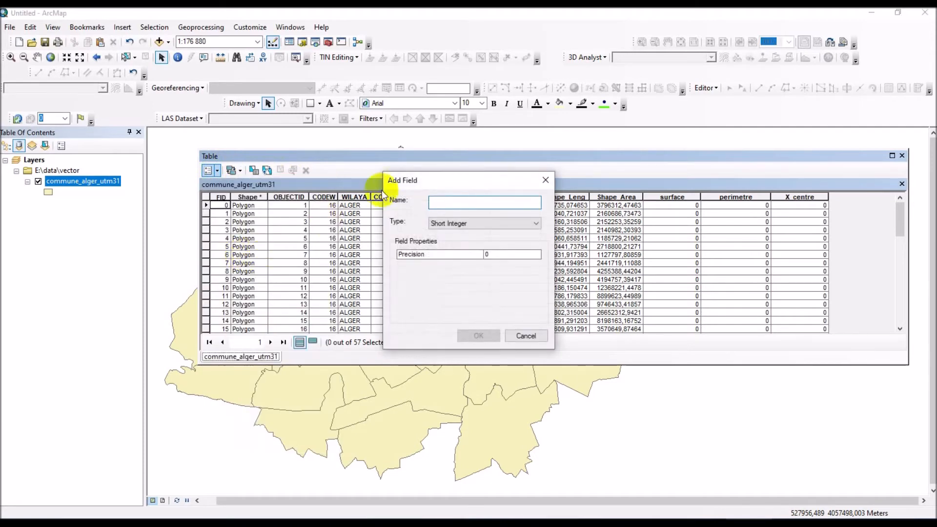
type("Y")
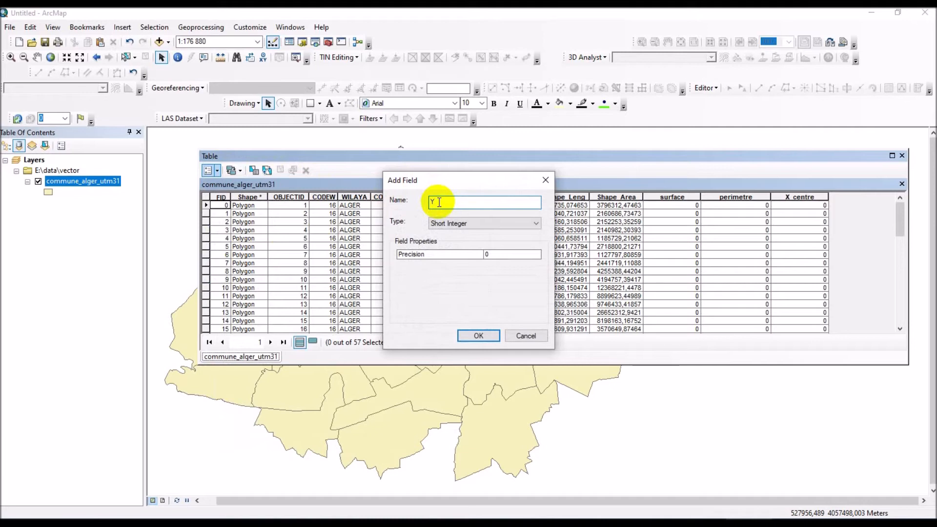
type("_cenntre")
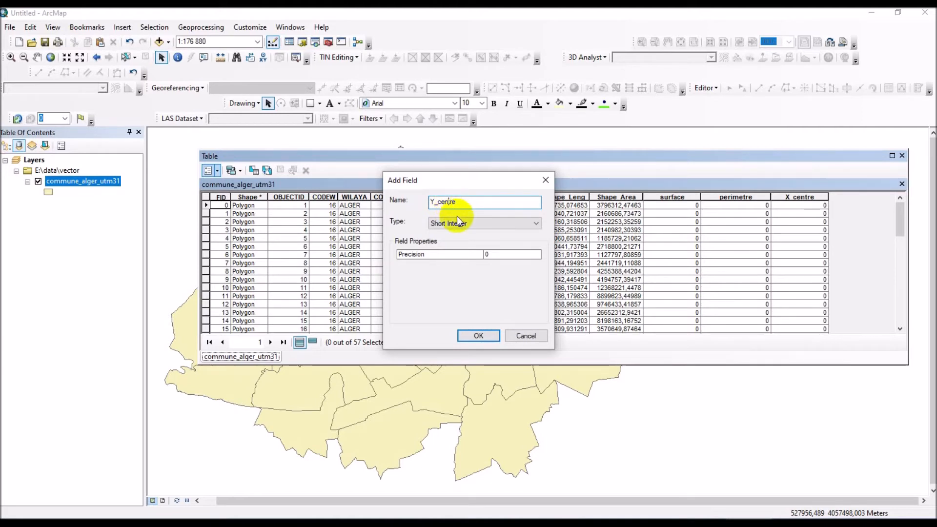
left_click(459, 221)
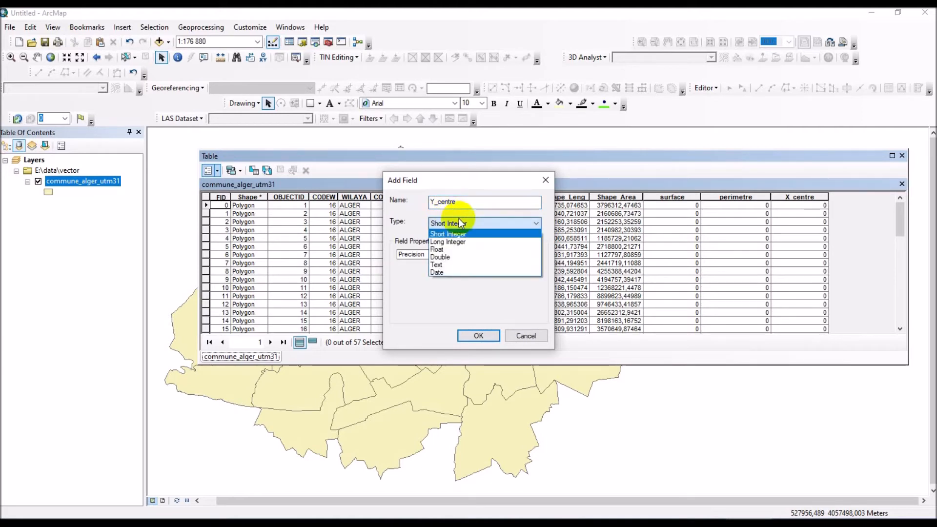
left_click(462, 249)
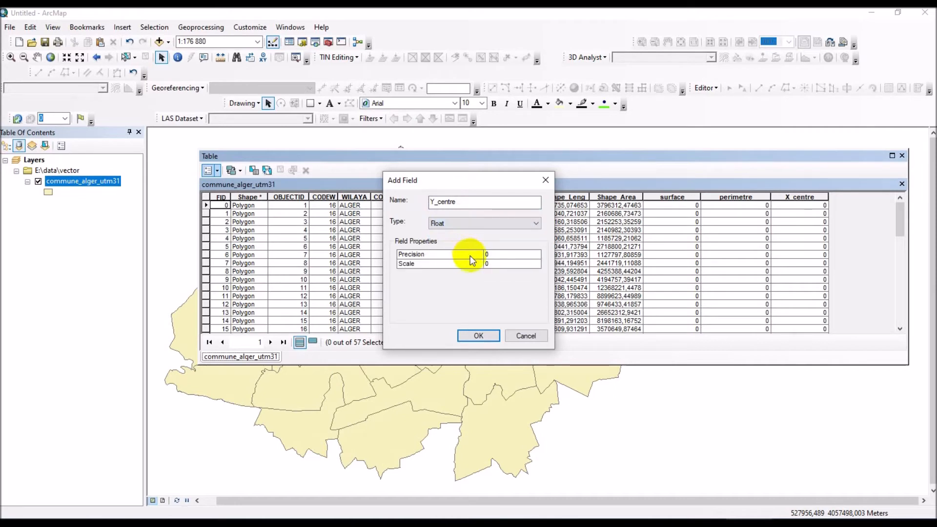
Step: Set the Y_centre field's precision to 13, fill in its scale, and create the field
left_click(496, 254)
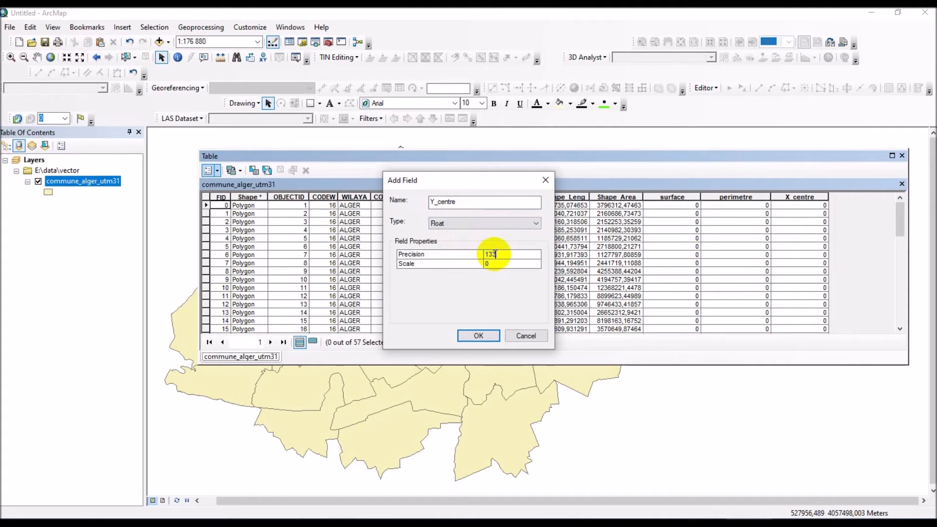
left_click(496, 254)
left_click_drag(496, 255, 486, 256)
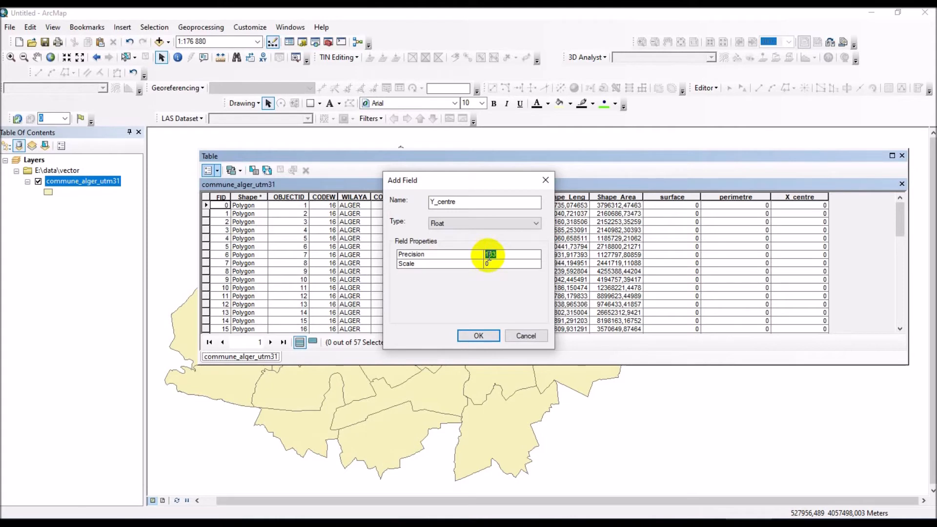
type("13")
left_click(490, 265)
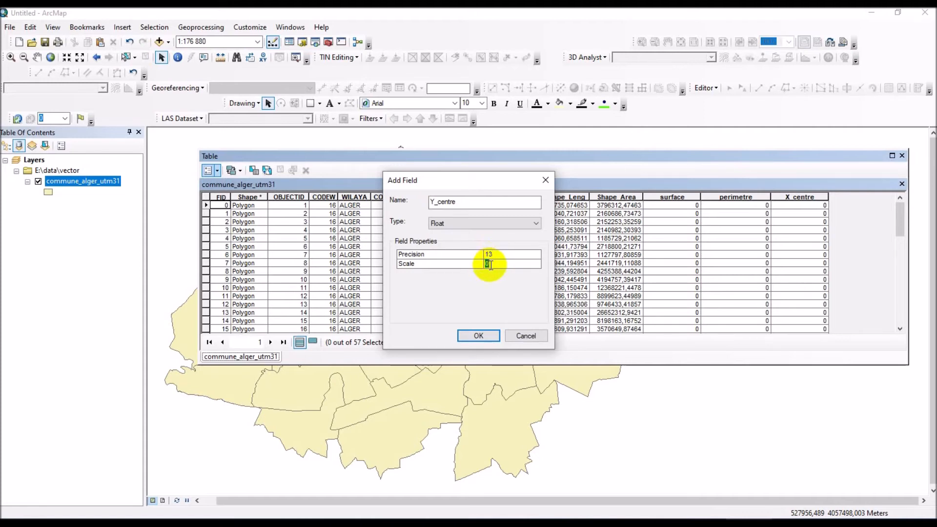
left_click(477, 336)
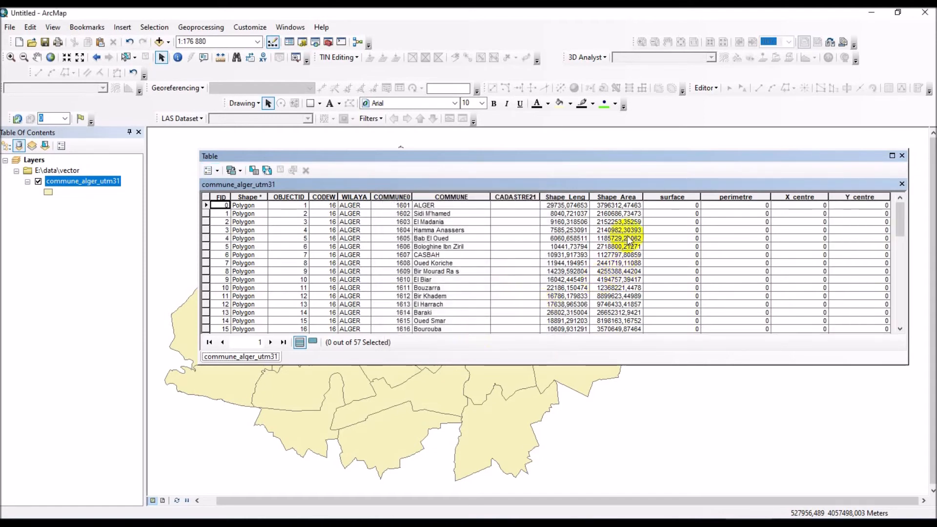
Step: Start an edit session and calculate the surface column's geometry as Area in square meters, using the data source's coordinate system
left_click(701, 89)
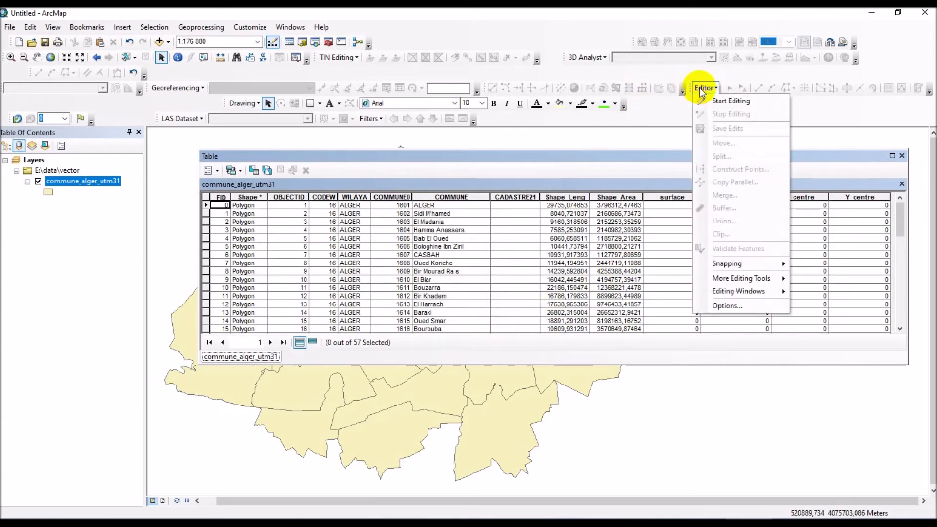
left_click(702, 101)
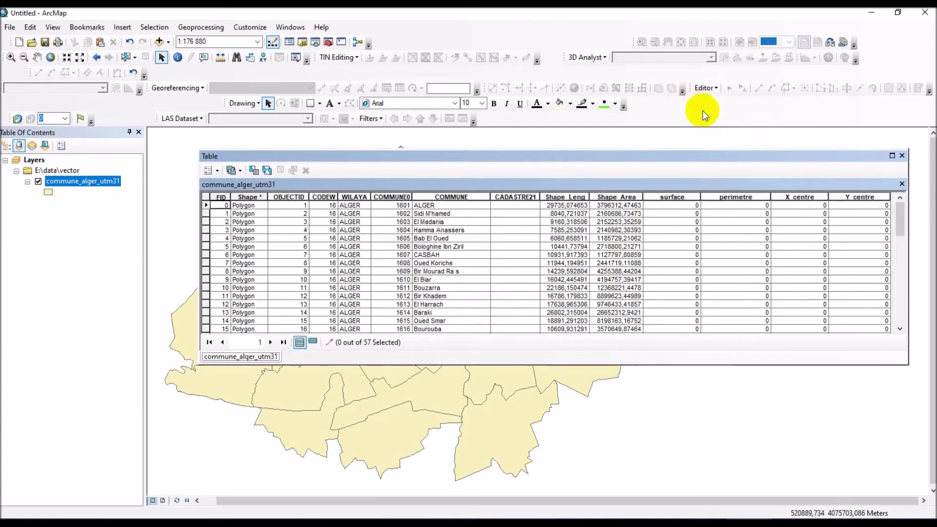
left_click(669, 196)
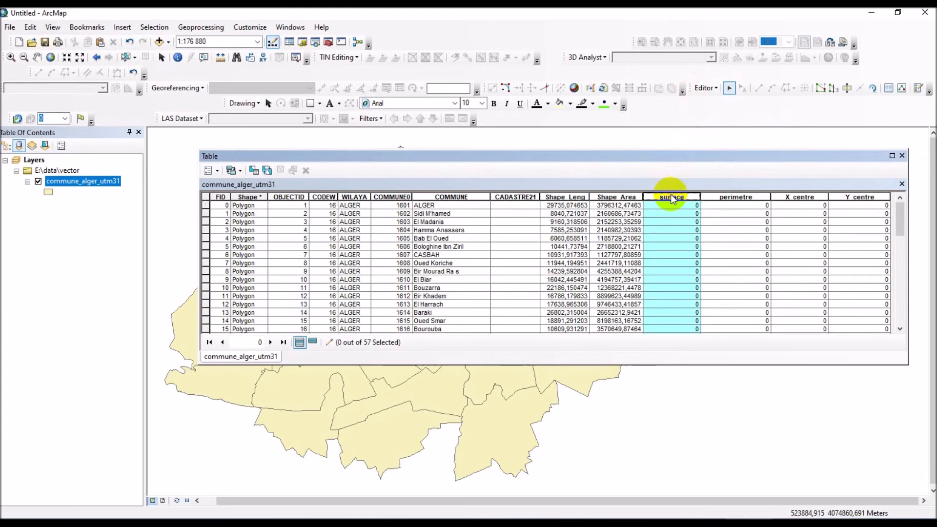
right_click(672, 197)
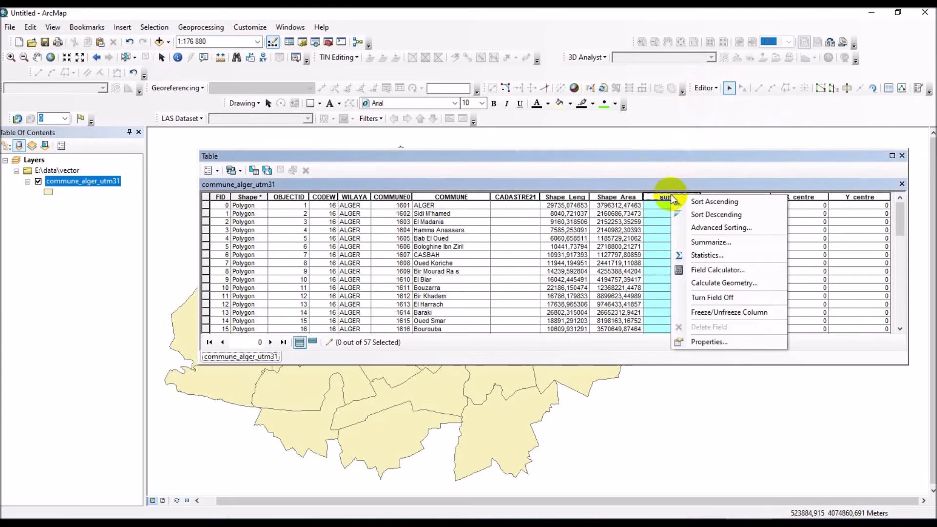
left_click(699, 280)
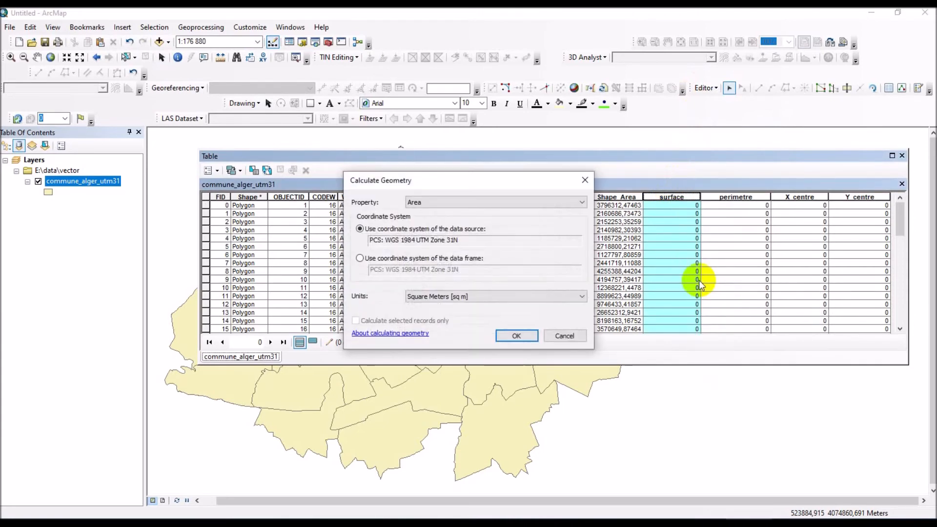
left_click(570, 201)
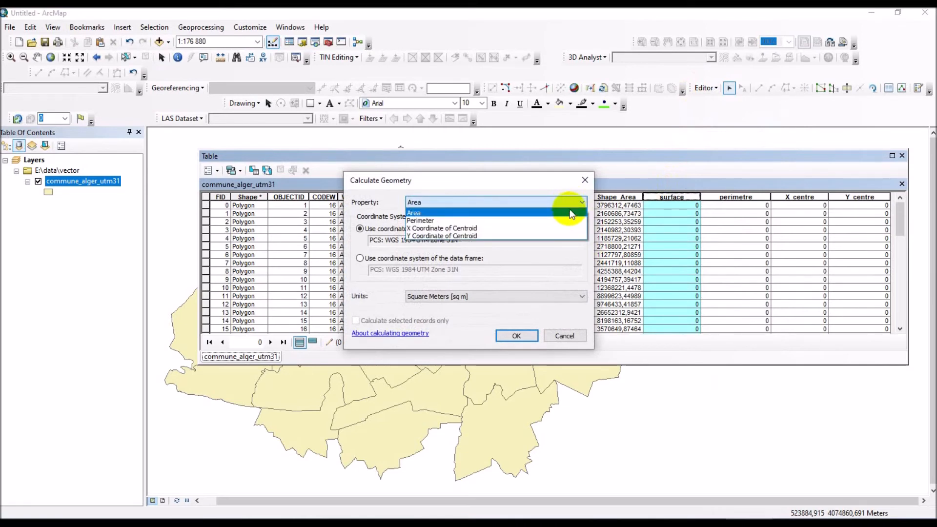
left_click(570, 211)
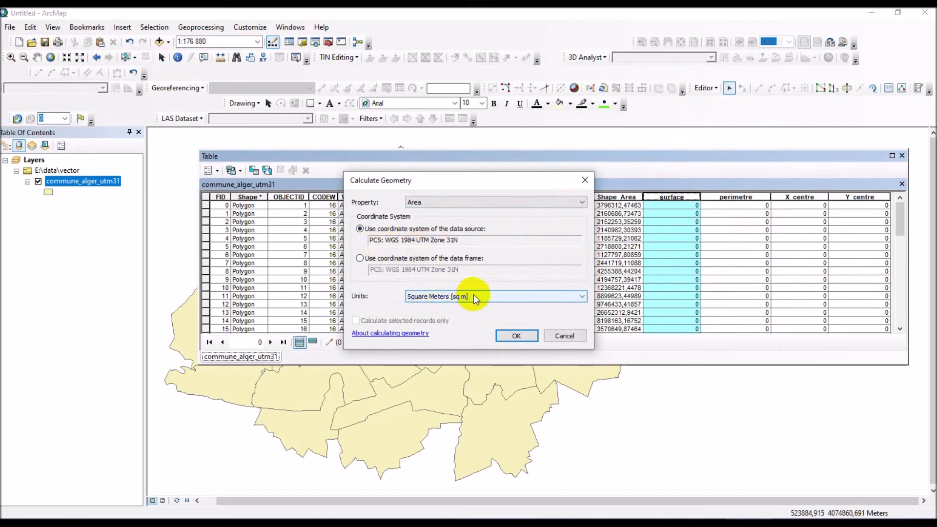
left_click(523, 336)
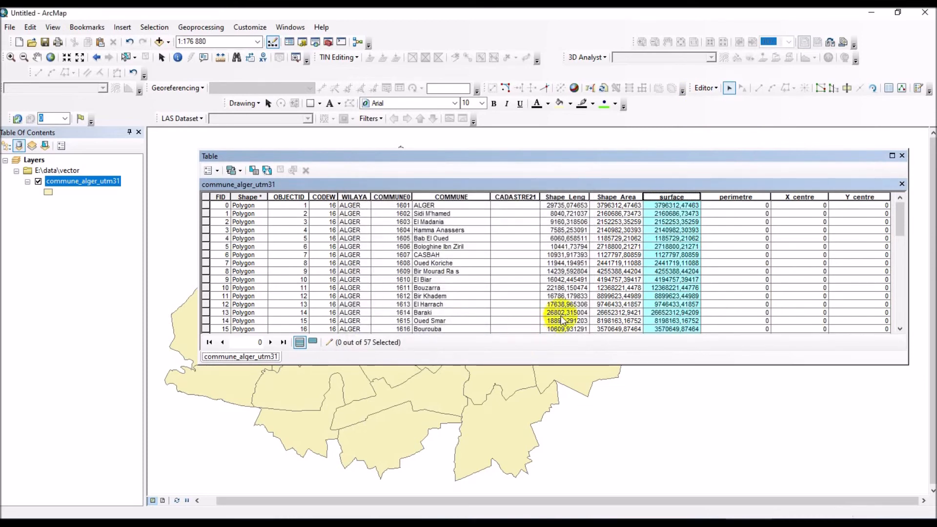
Step: Calculate the perimetre column's geometry as Perimeter in meters, using the data source's coordinate system
left_click(731, 197)
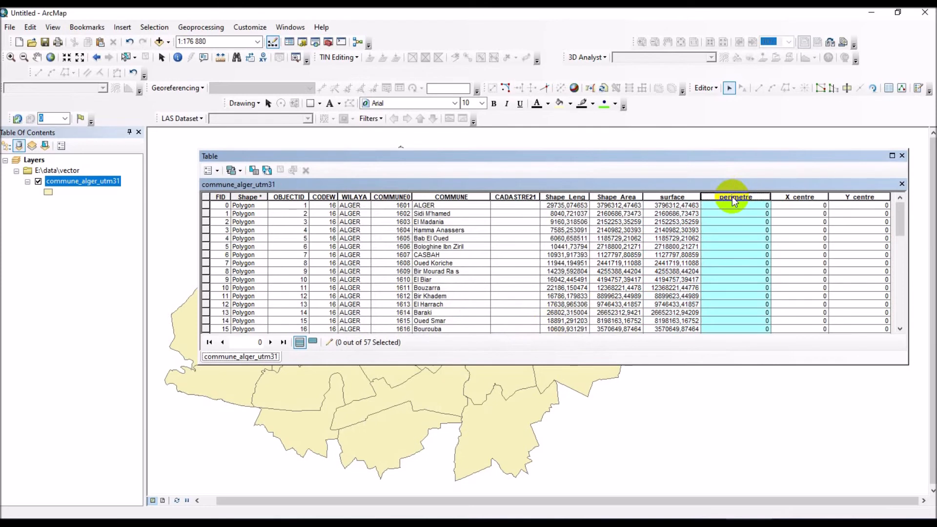
right_click(734, 203)
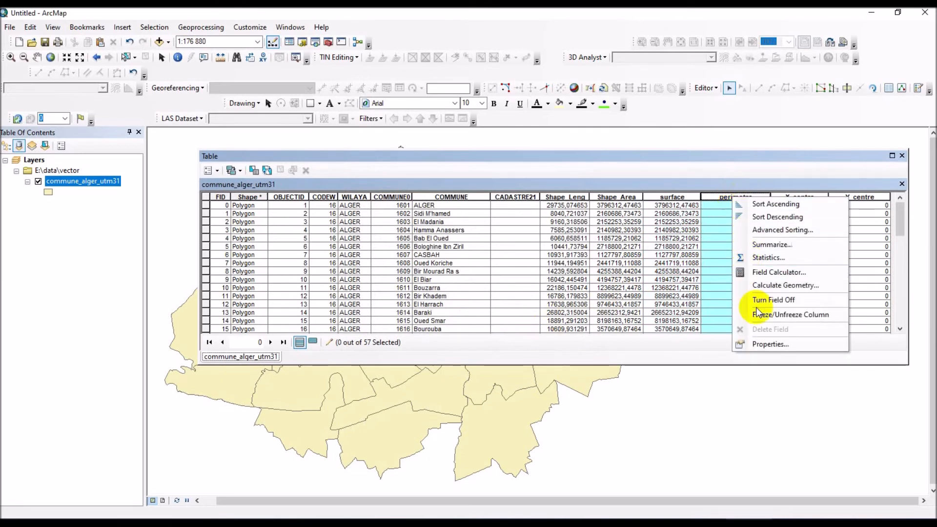
left_click(772, 289)
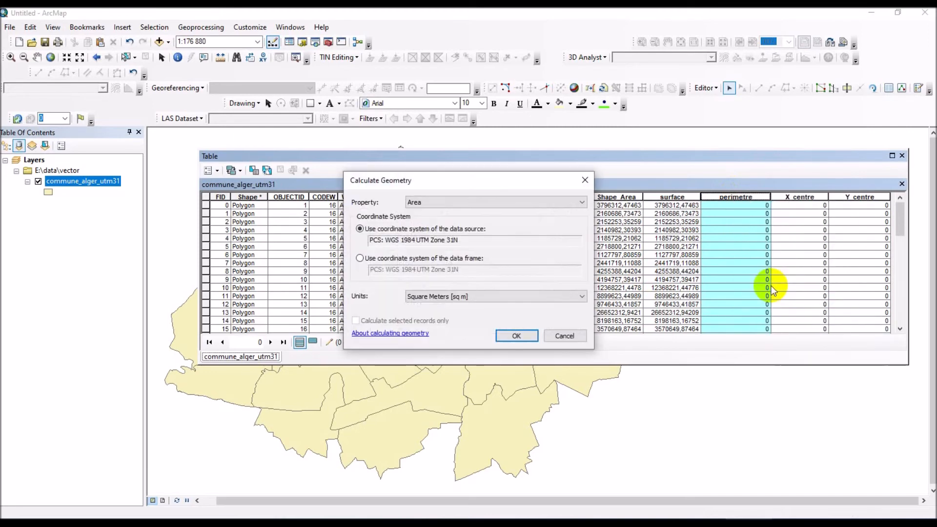
left_click(573, 201)
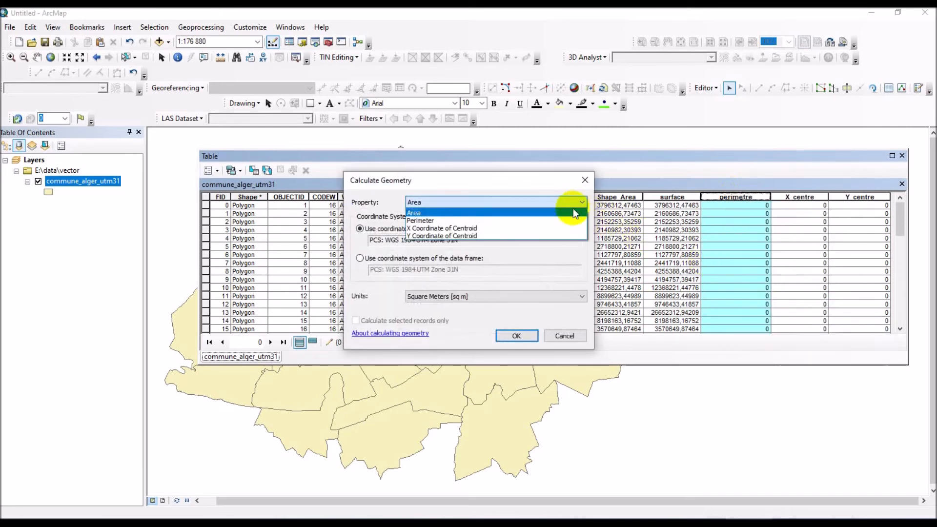
left_click(573, 223)
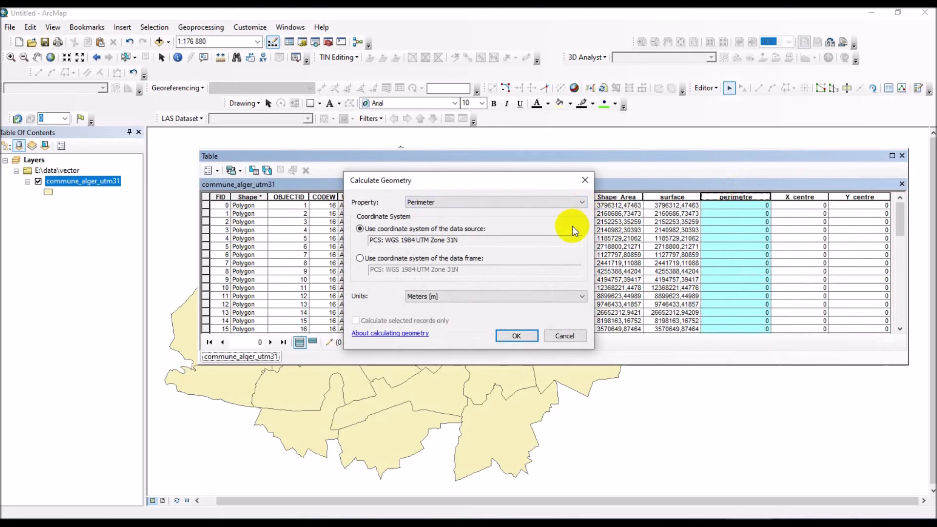
left_click(516, 336)
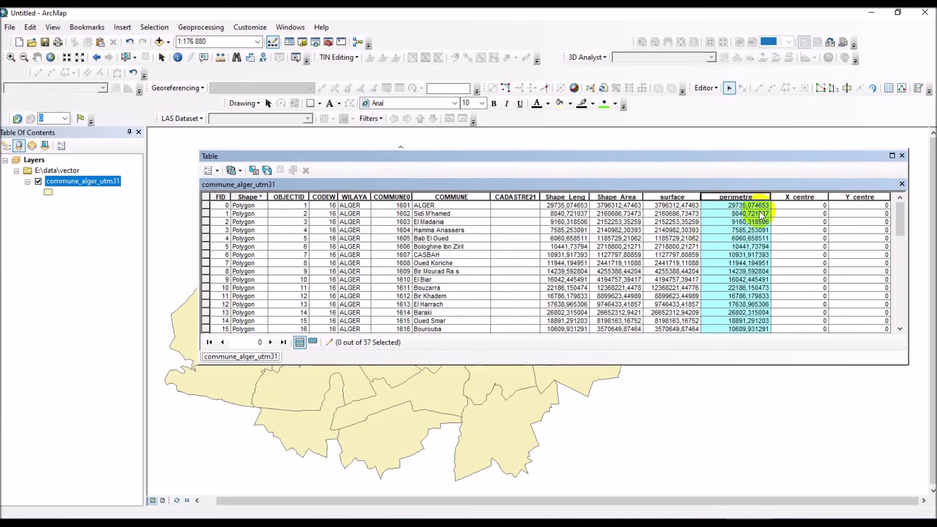
Step: Calculate the X_centre column's geometry as X Coordinate of Centroid in meters, using the data source's coordinate system
left_click(787, 198)
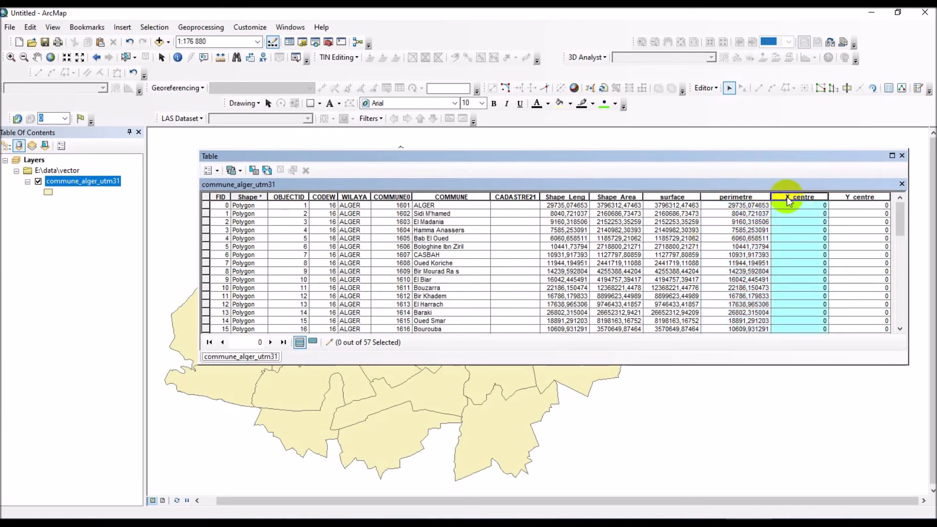
left_click(788, 205)
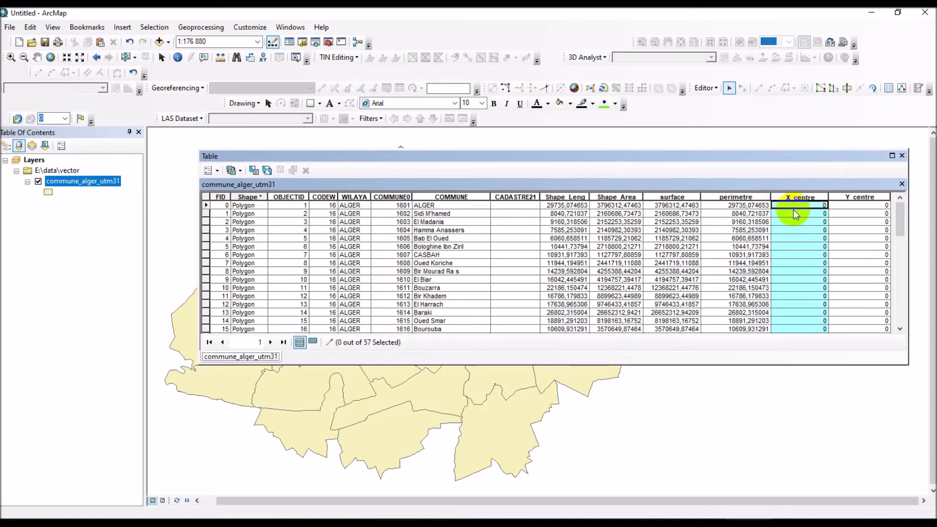
left_click(794, 213)
left_click(792, 196)
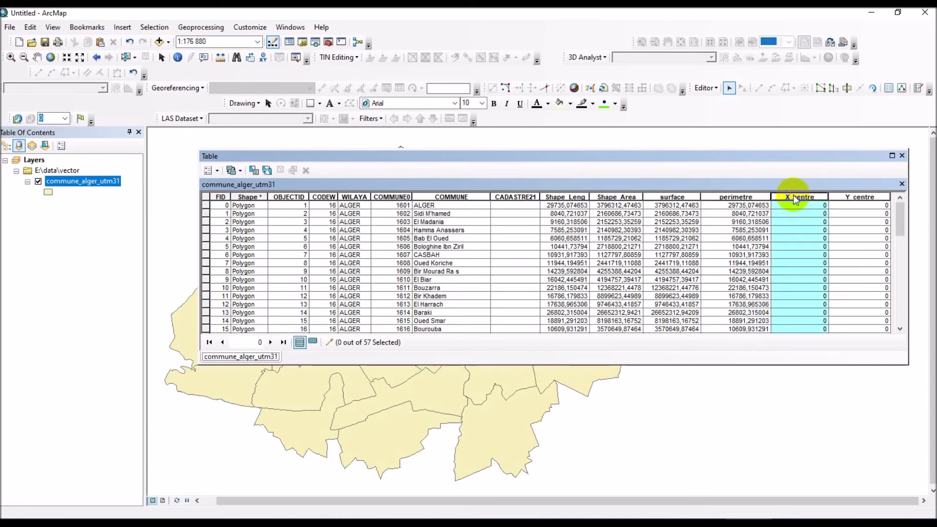
right_click(794, 199)
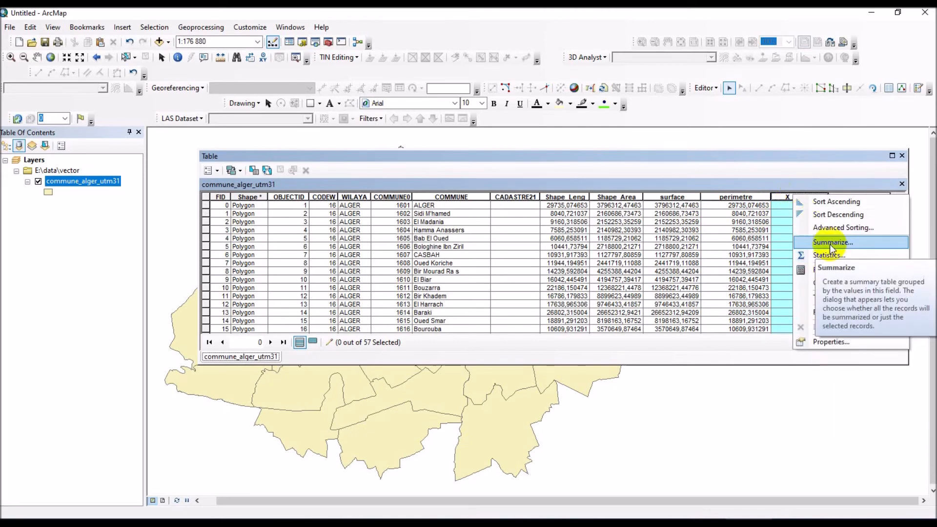
left_click(838, 284)
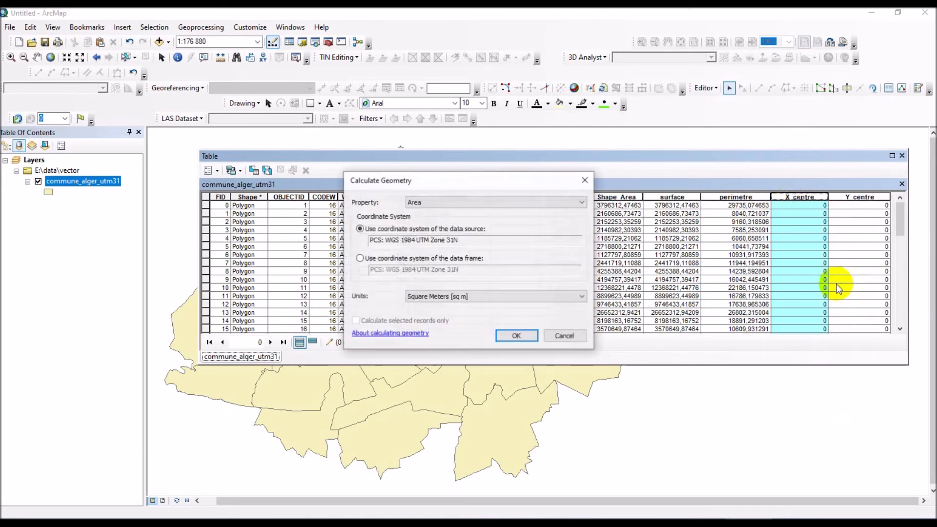
left_click(578, 201)
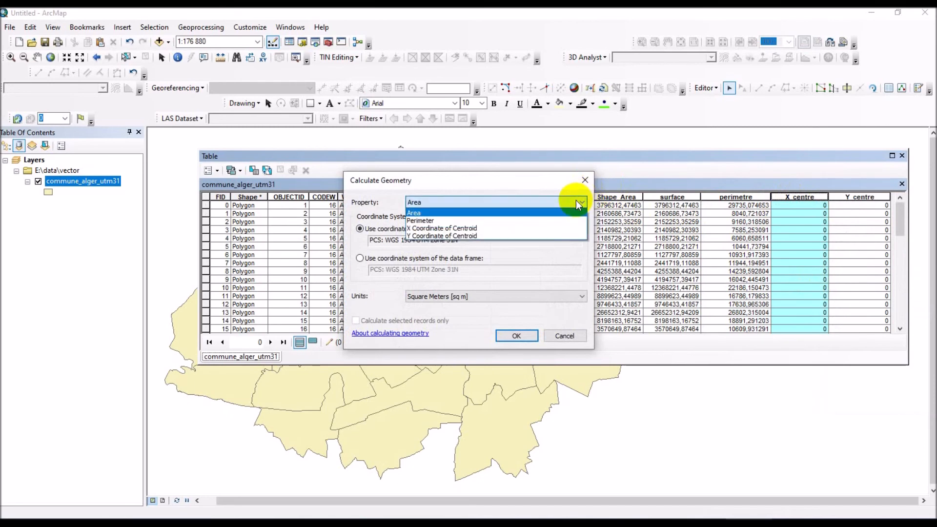
left_click(578, 229)
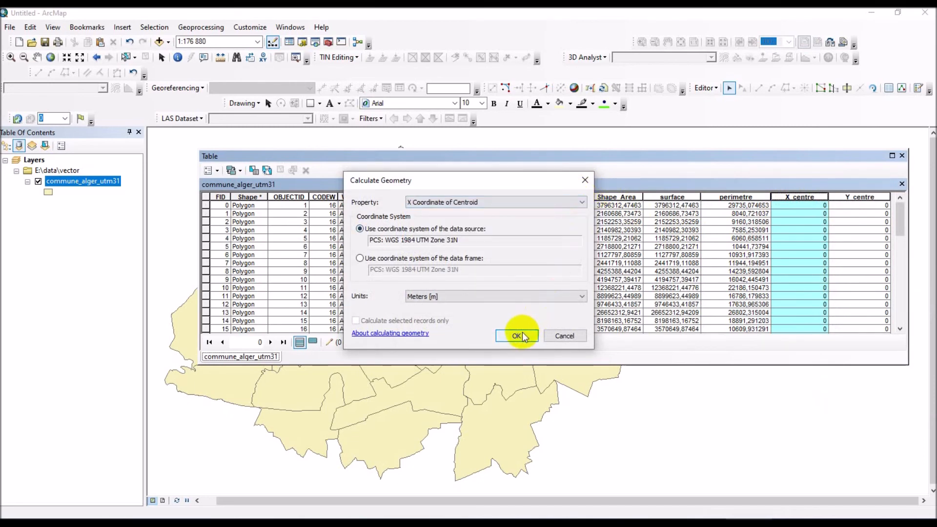
left_click(531, 335)
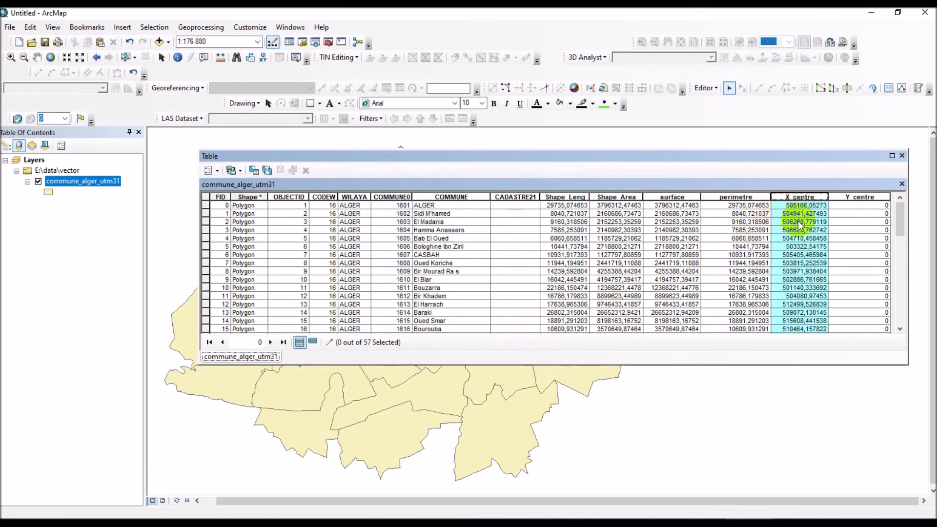
Step: Calculate the Y_centre column's geometry as Y Coordinate of Centroid in meters, using the data source's coordinate system
left_click(852, 197)
right_click(854, 200)
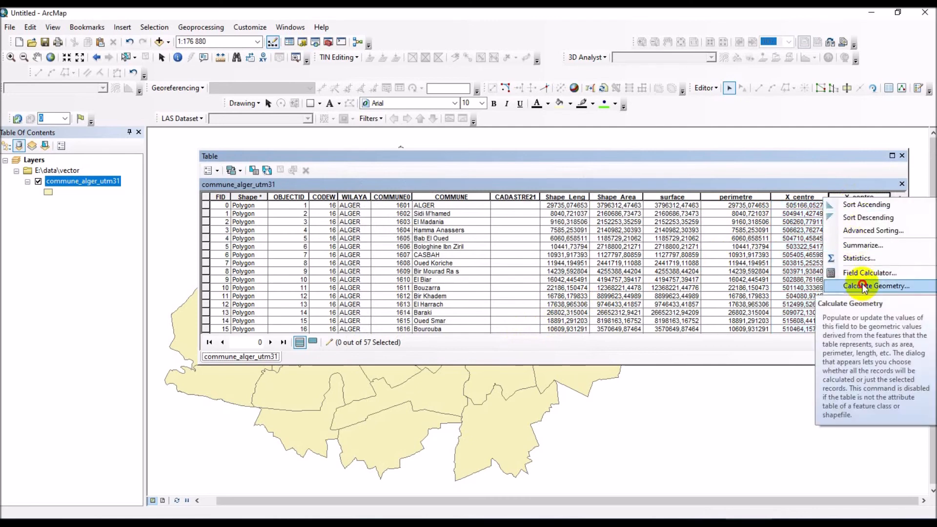
left_click(863, 288)
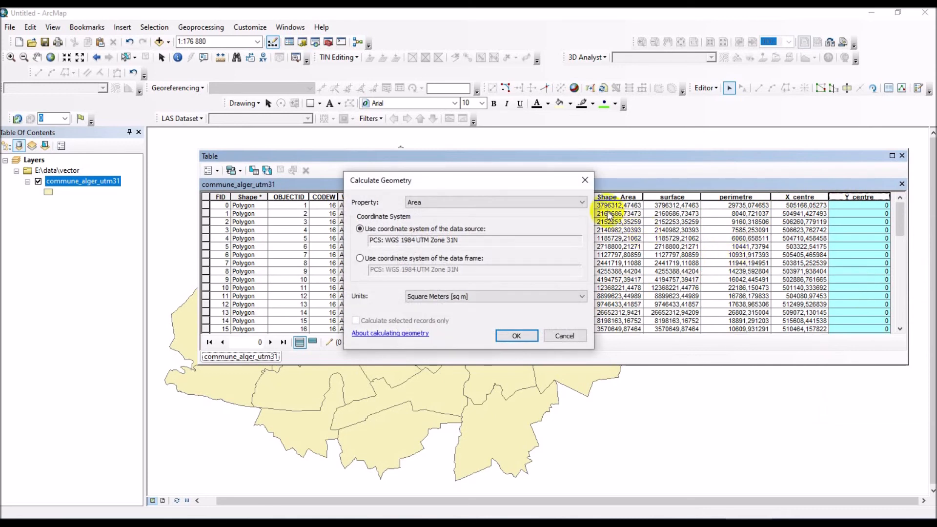
left_click(581, 202)
left_click(575, 220)
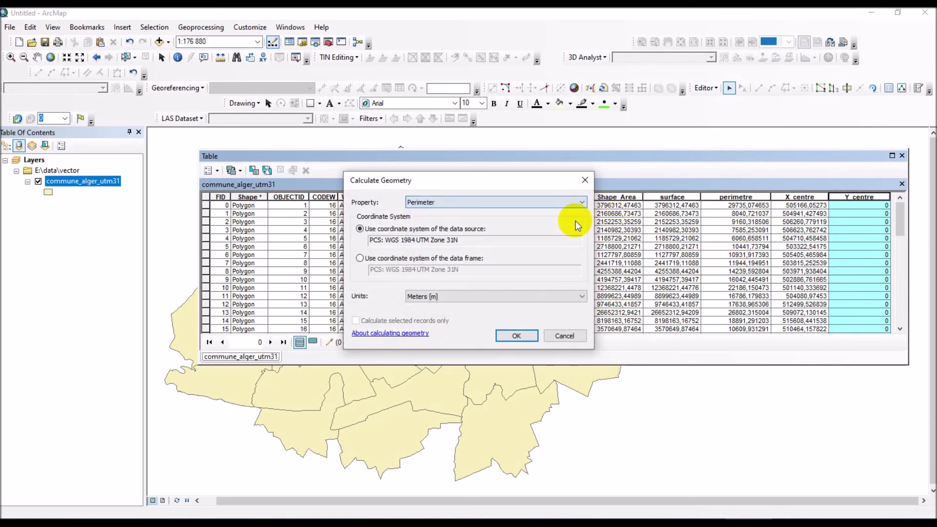
left_click(575, 203)
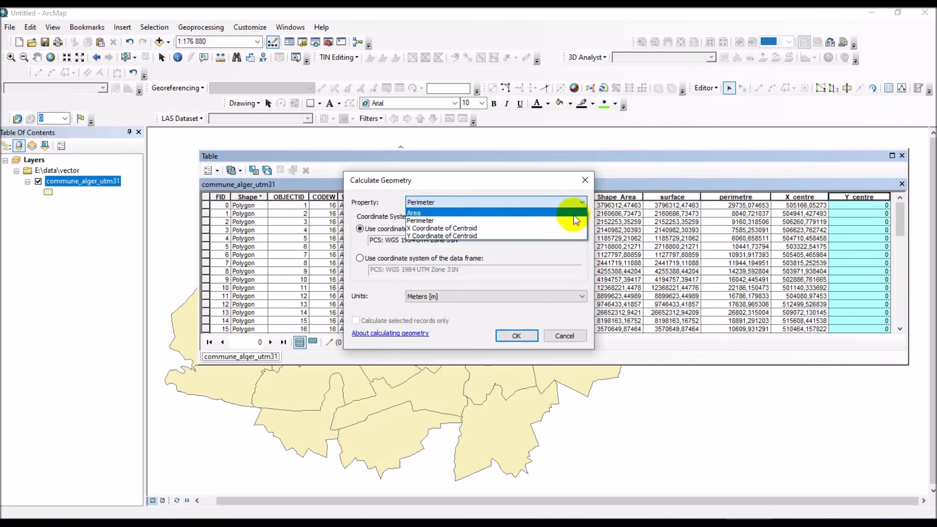
left_click(573, 233)
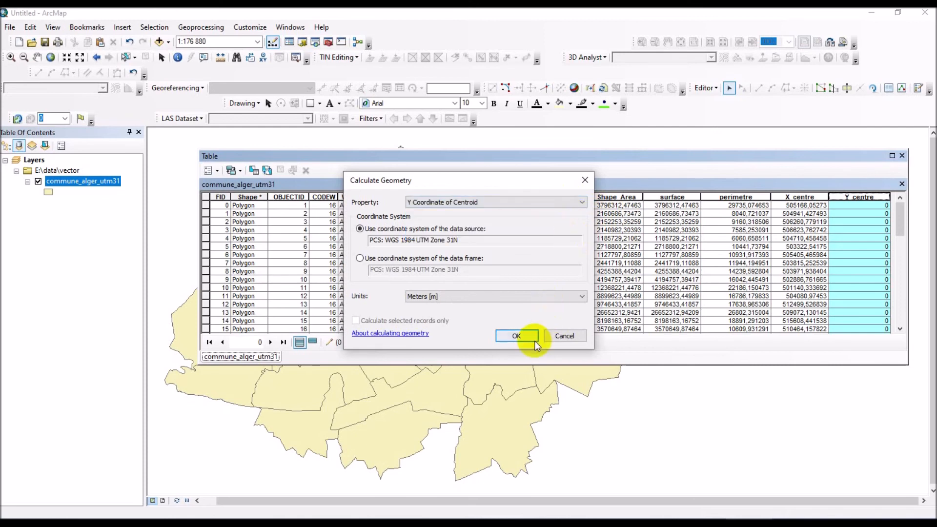
left_click(517, 336)
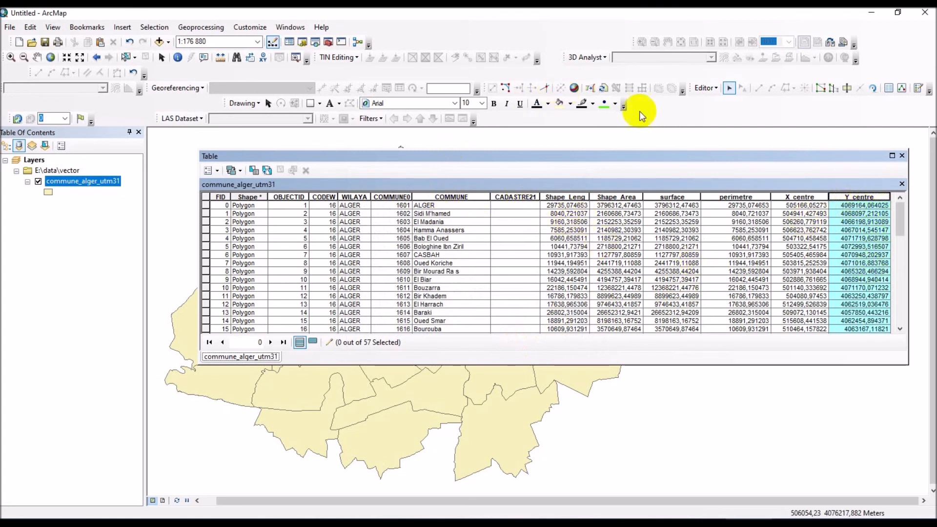
Step: Save the edits made to the commune_alger_utm31 layer and close its attribute table
left_click(704, 89)
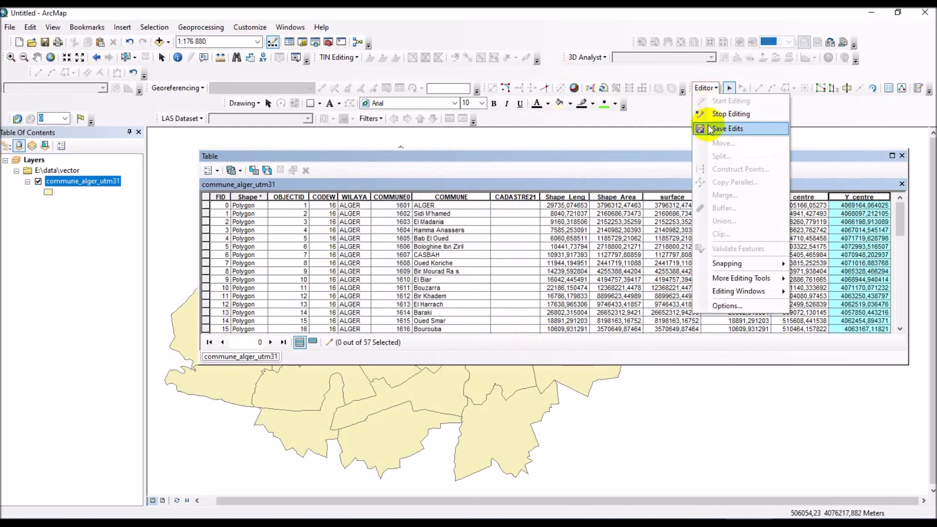
left_click(709, 130)
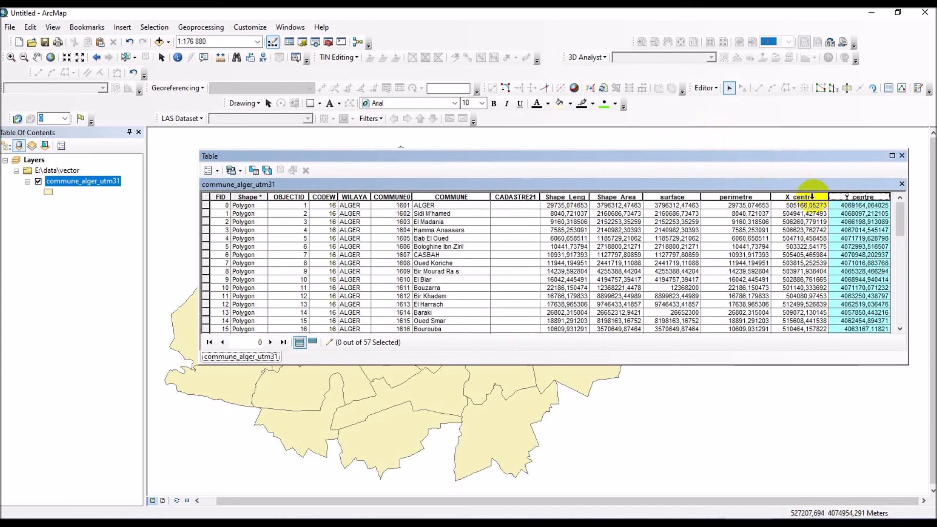
left_click(903, 156)
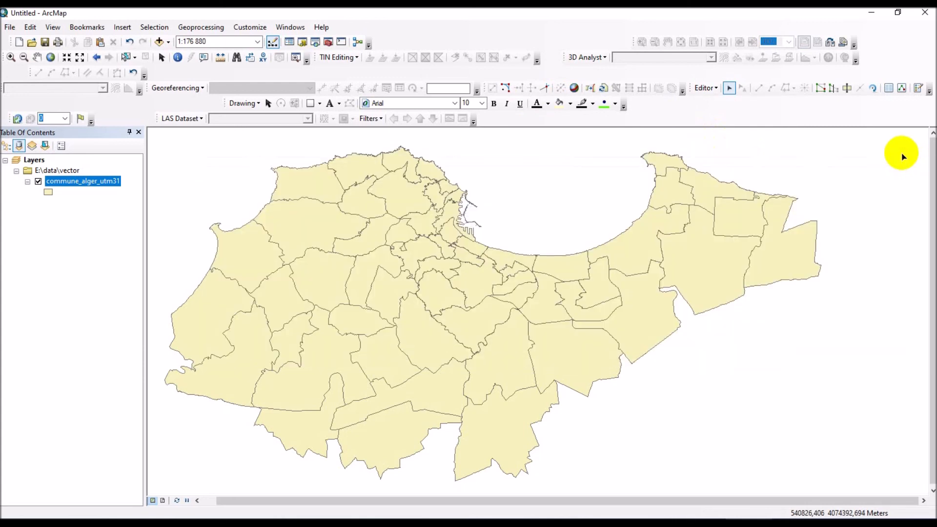
Step: Identify the Ain Benian commune on the map and check its surface, perimetre, X_centre and Y_centre attributes
left_click(179, 58)
left_click_drag(180, 63, 178, 60)
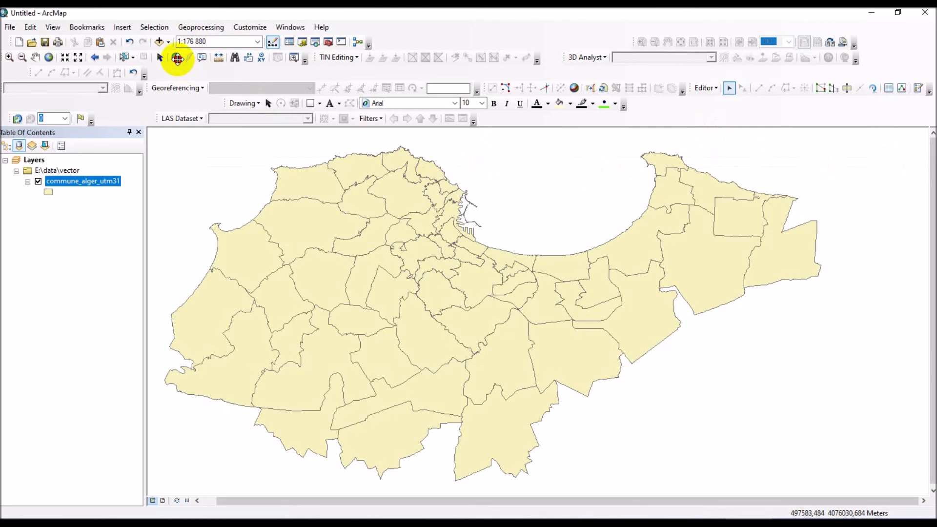
left_click(177, 58)
left_click(286, 185)
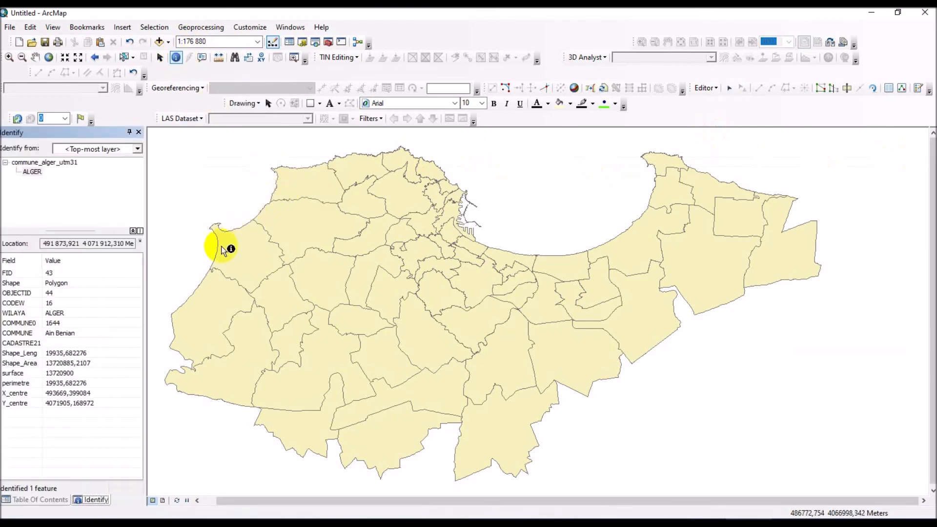
left_click(33, 374)
left_click(32, 384)
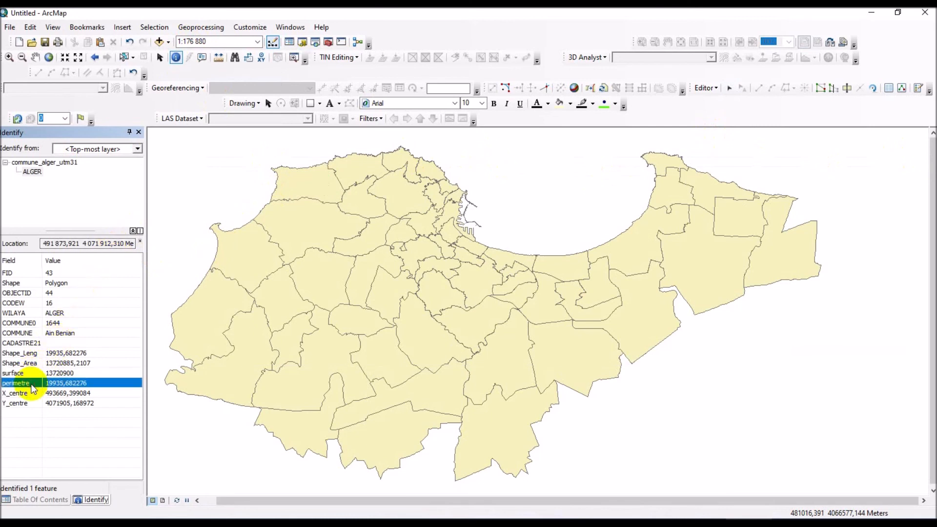
left_click(31, 393)
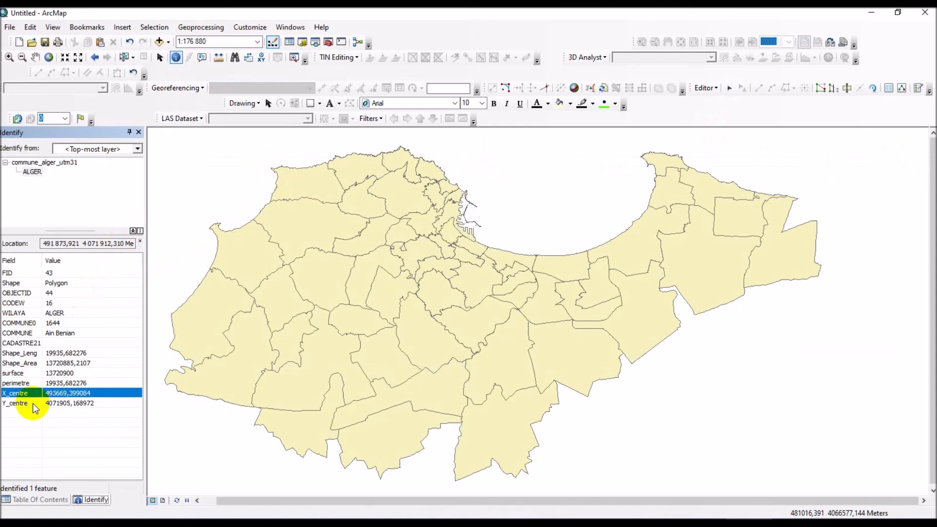
left_click(34, 405)
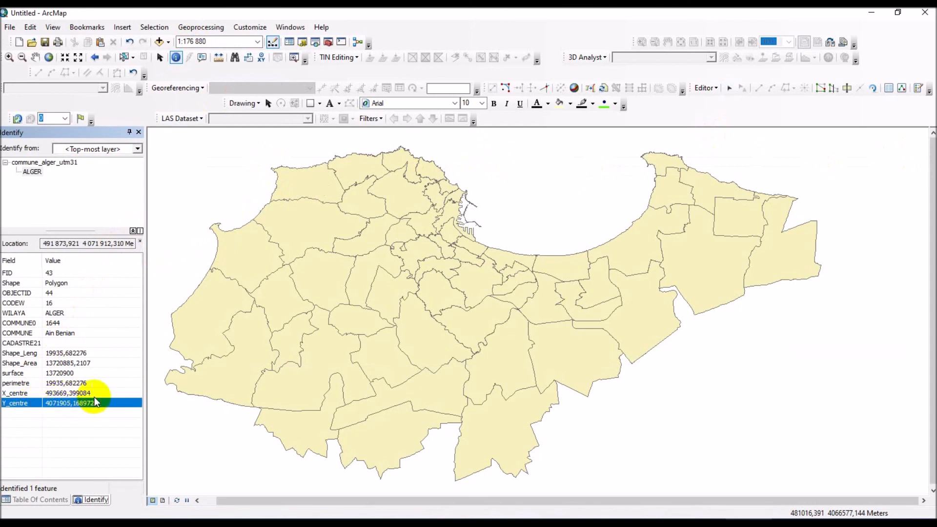